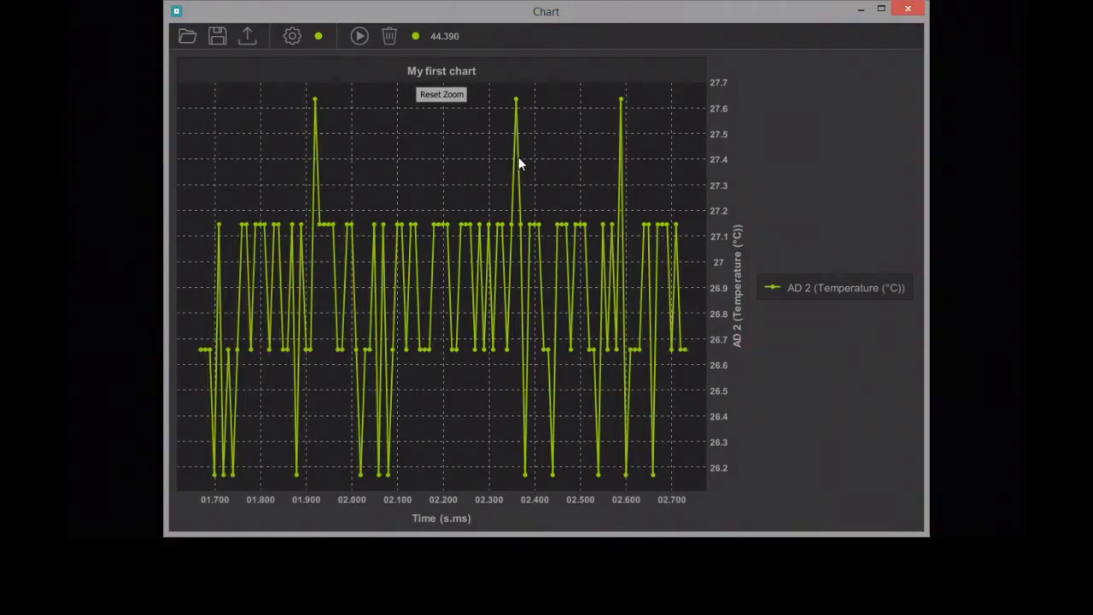
Step: Close the chart window and close the COM11 port connection
click(911, 7)
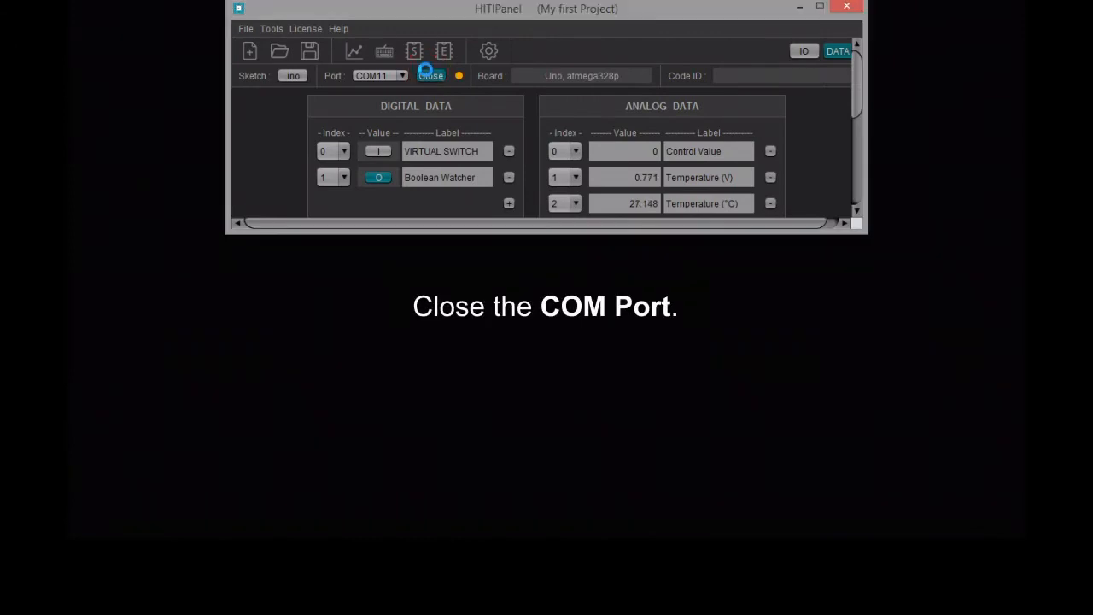
click(430, 75)
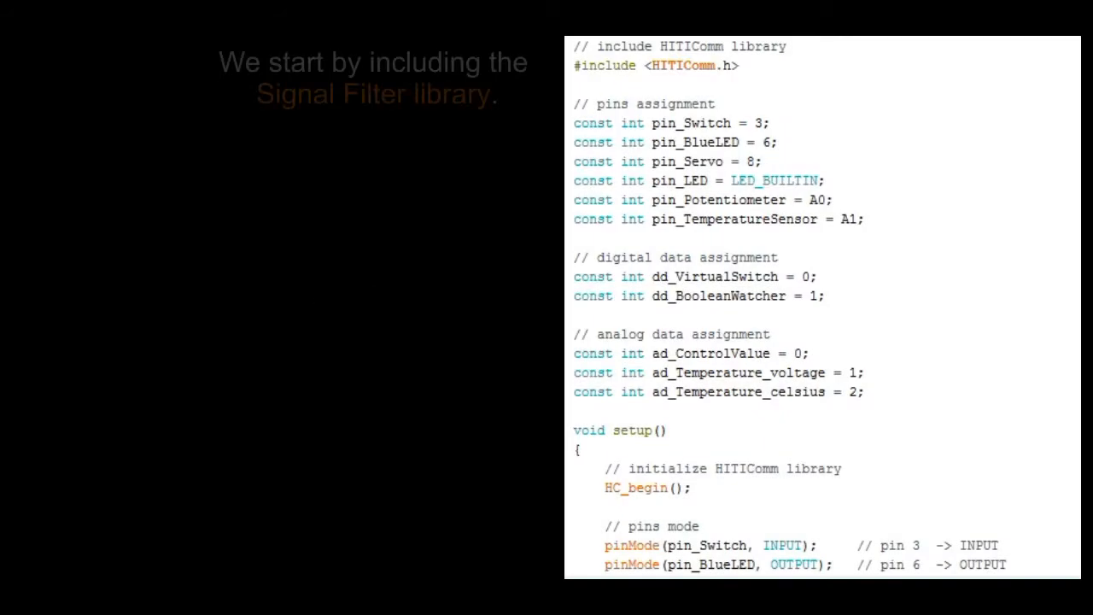
Step: In the Arduino sketch, include the HC_SignalFilter.h library below the HITIComm.h include
click(959, 77)
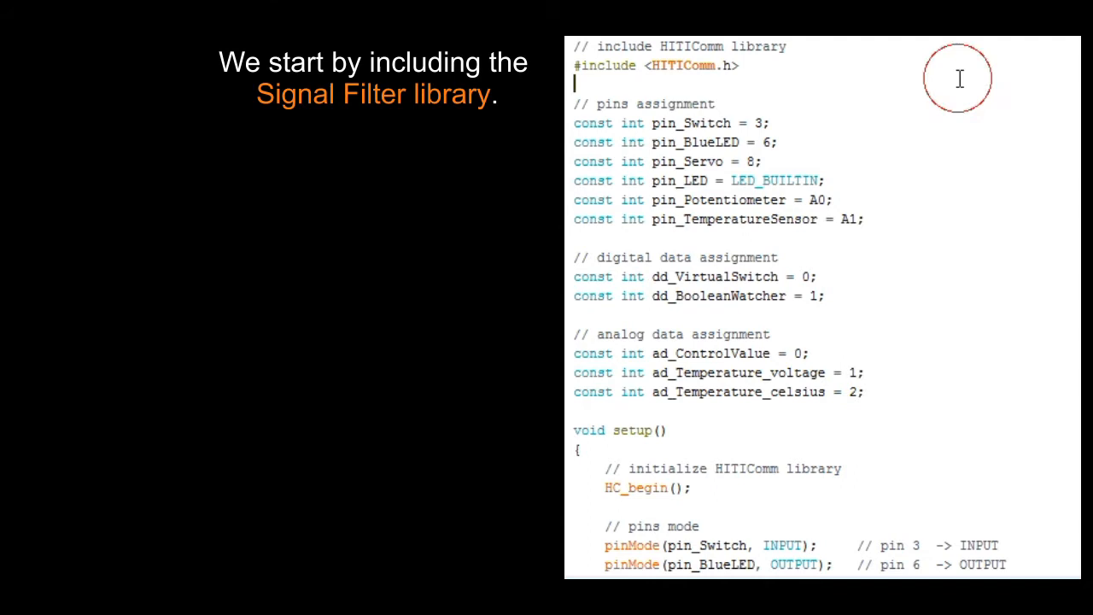
key(Return)
text(#include <>)
text(HC_SignalFilter.h)
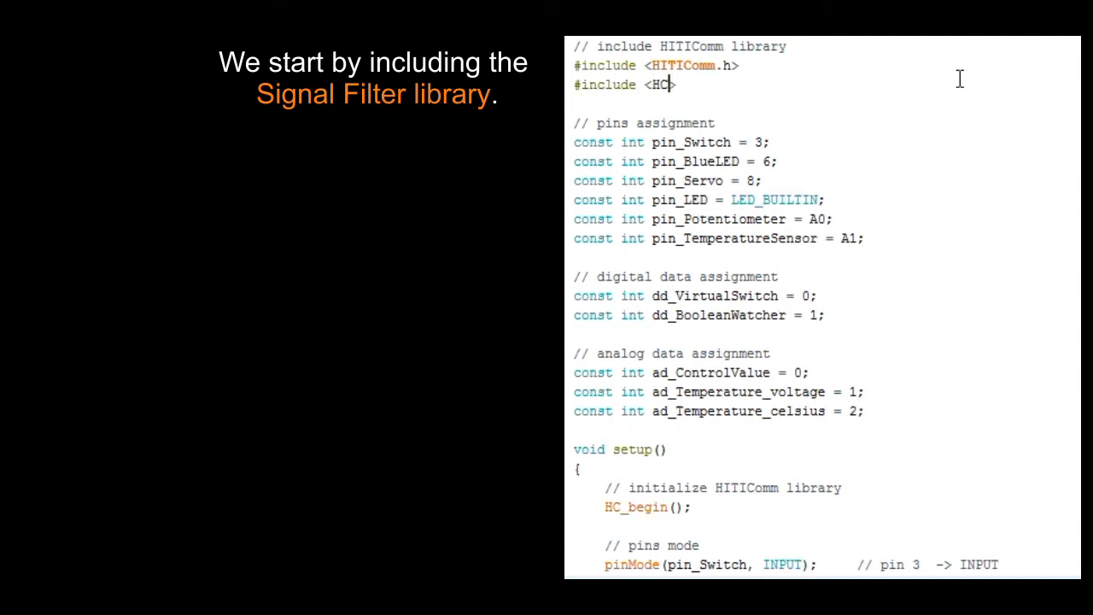
Step: Add the constant "const int ad_Temperature_celsius_f = 3;" at the end of the analog data assignments
key(Down)
key(Down)
key(Down)
key(Down)
key(Down)
key(Down)
key(Down)
key(Down)
key(Down)
key(Down)
key(Down)
key(Down)
key(Down)
key(Down)
key(Down)
key(Down)
key(Down)
key(Down)
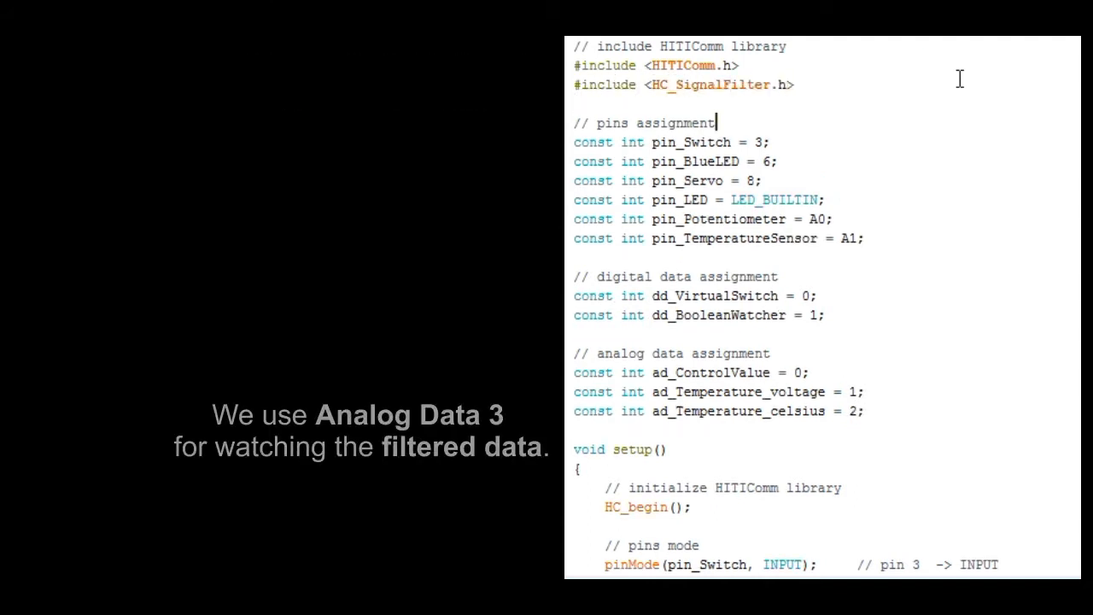
key(Return)
key(Up)
text(const int ad_Temperatur)
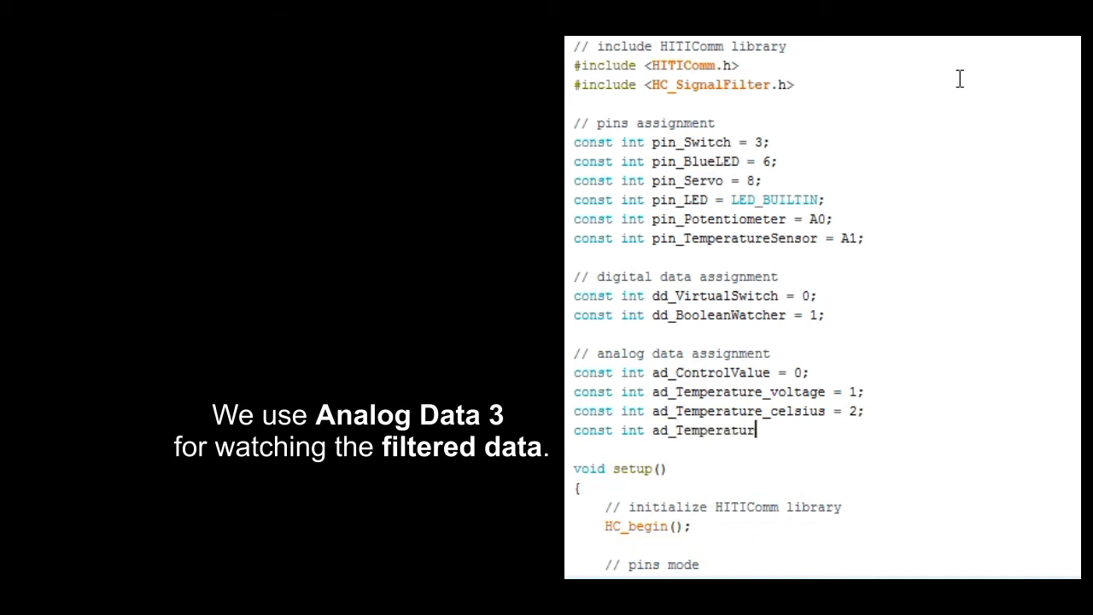
text(e_celsius_f = 3;)
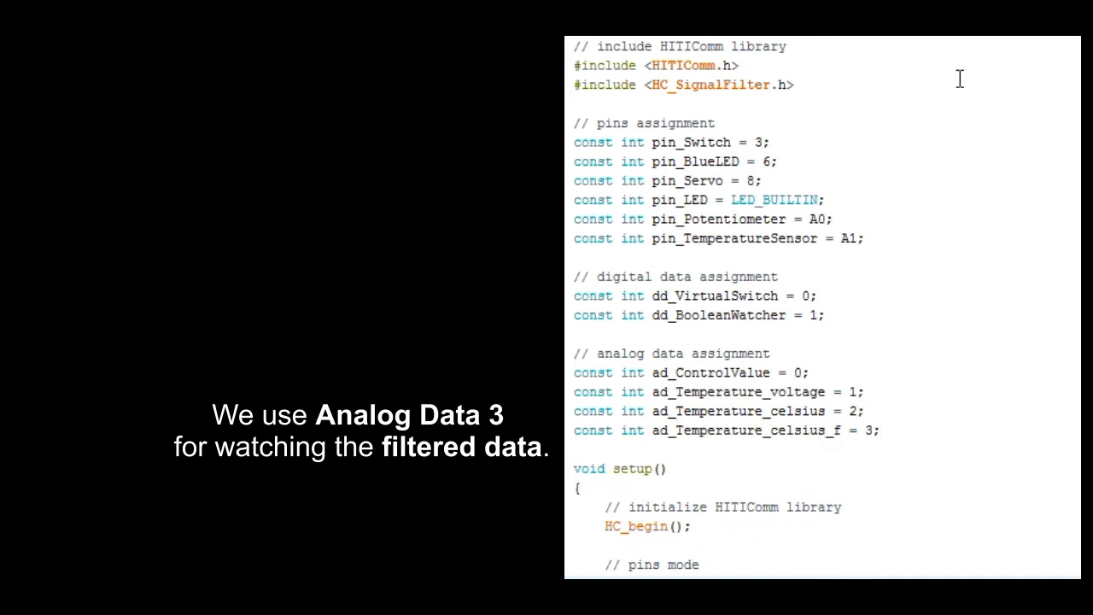
Step: Declare an HC_SignalFilter object named filter_average under a "// signal filter" comment, below the analog data assignments
key(Return)
key(Return)
text(// signal filter)
key(Return)
text(HC_SignalFilter filter_avera)
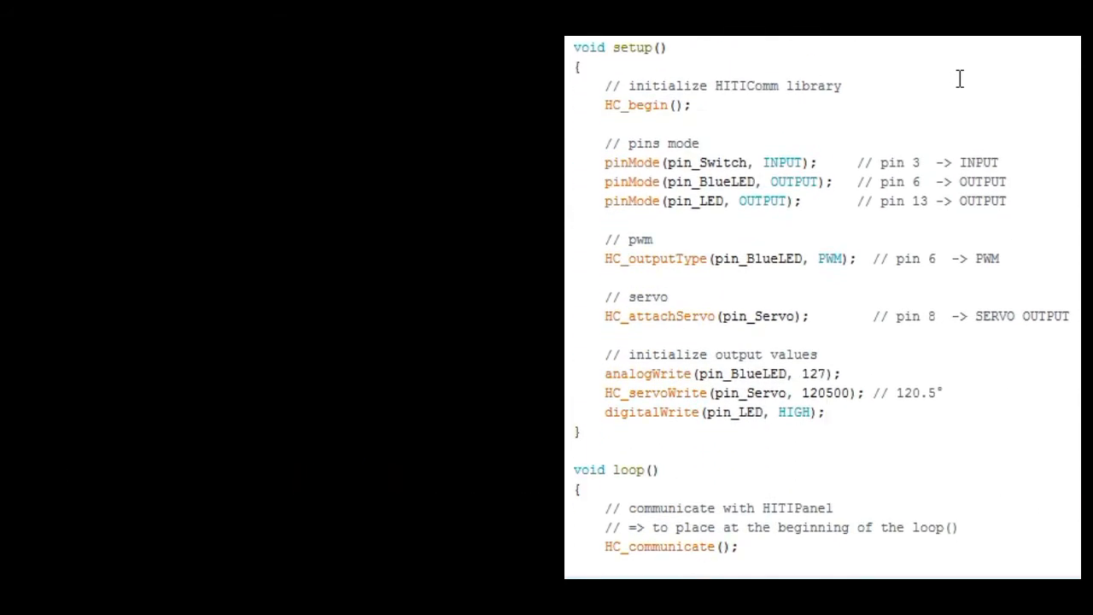
Step: At the end of setup(), add "filter_average.setBufferSize(50);" under a comment on increasing the buffer size to improve filtering (default: 10, max: 255)
key(Return)
key(Return)
text(// increase the)
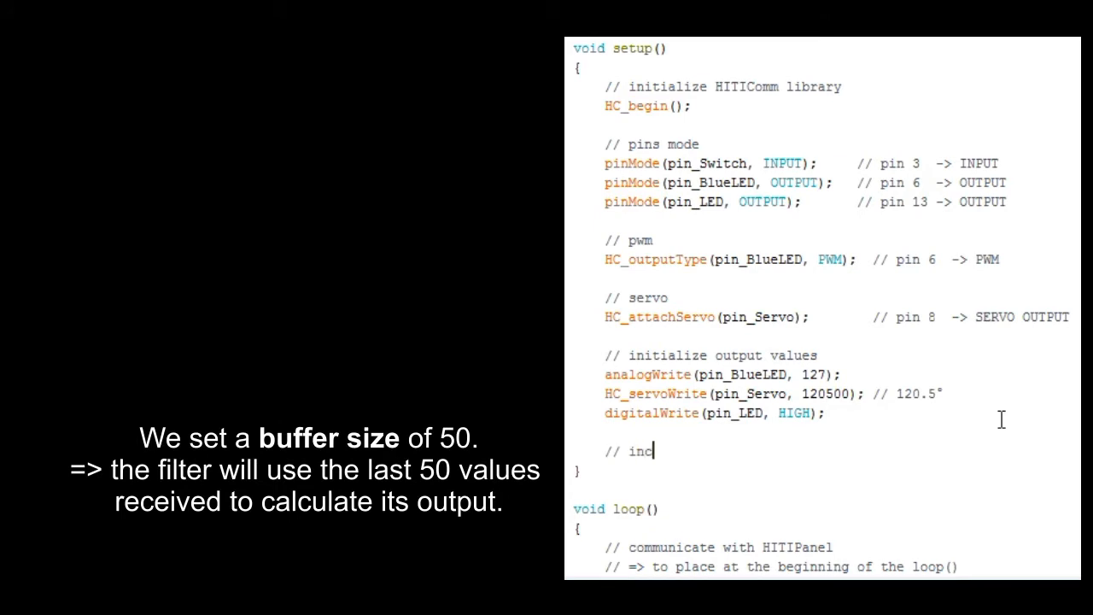
text( buffer size to improv)
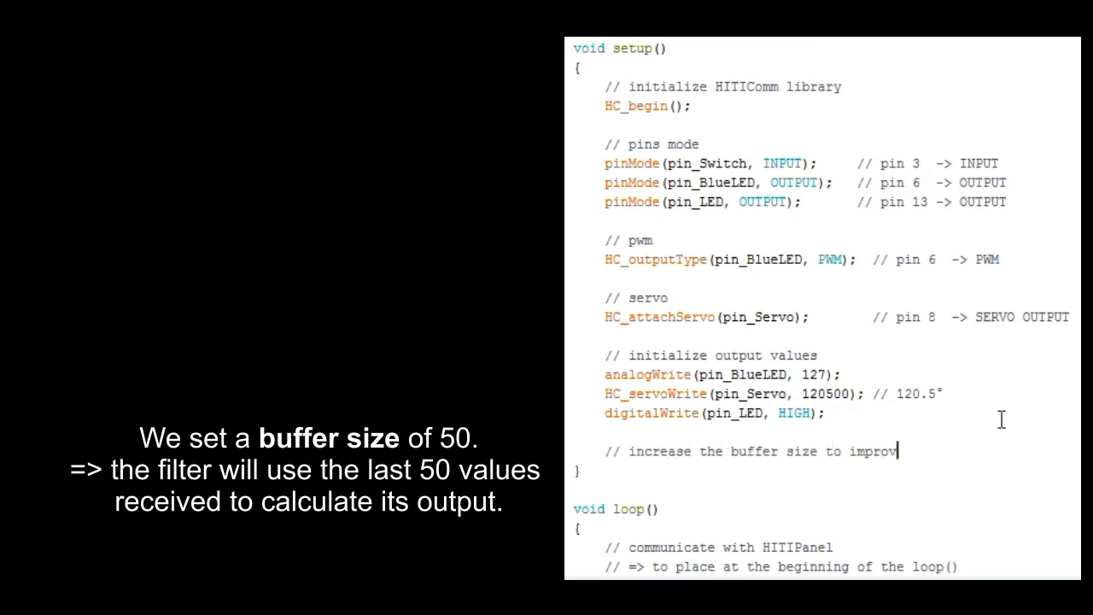
text(ilter_averag)
text(e.setBufferSize(50);)
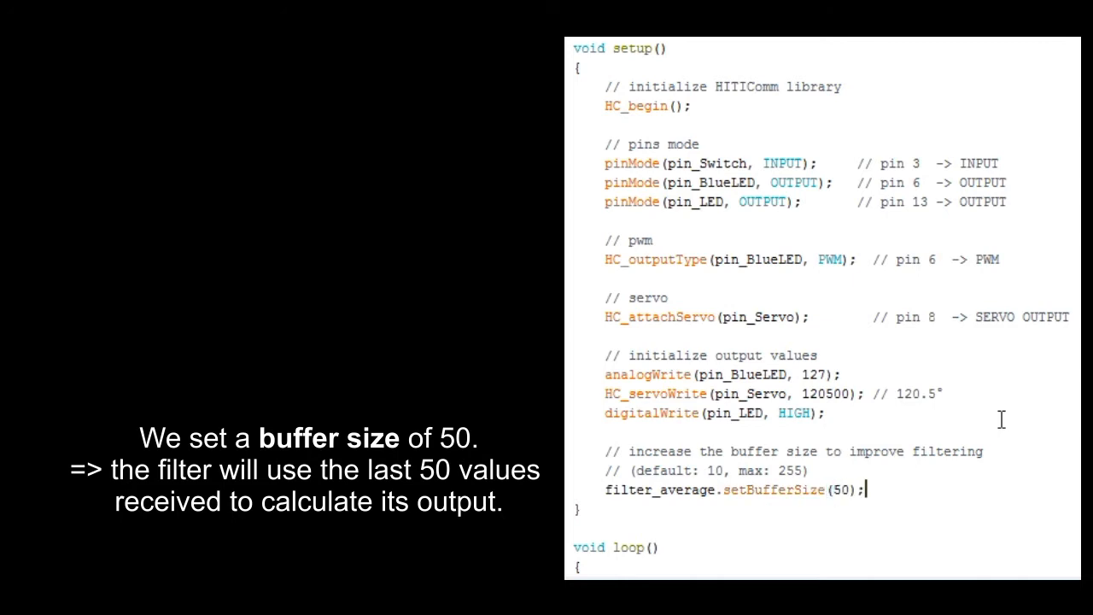
Step: Below the celsius conversion in loop(), add "float celsius_f = filter_average.average(celsius);" under the comment "// apply average filter on °C values"
scroll(1030, 483, down, 13)
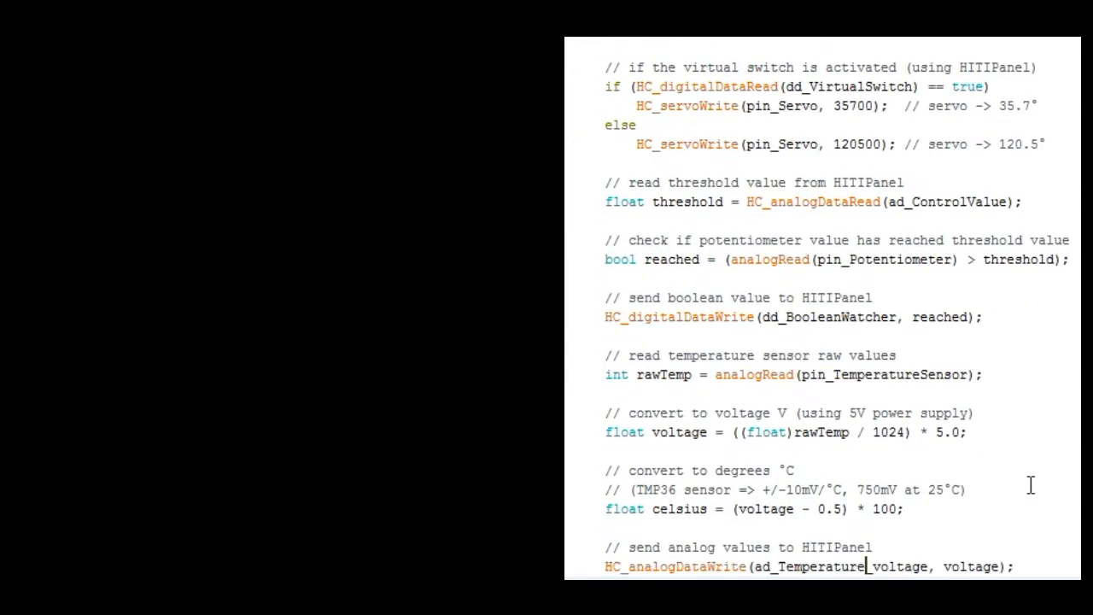
key(Up)
key(Return)
key(Return)
key(Up)
text(// apply avera)
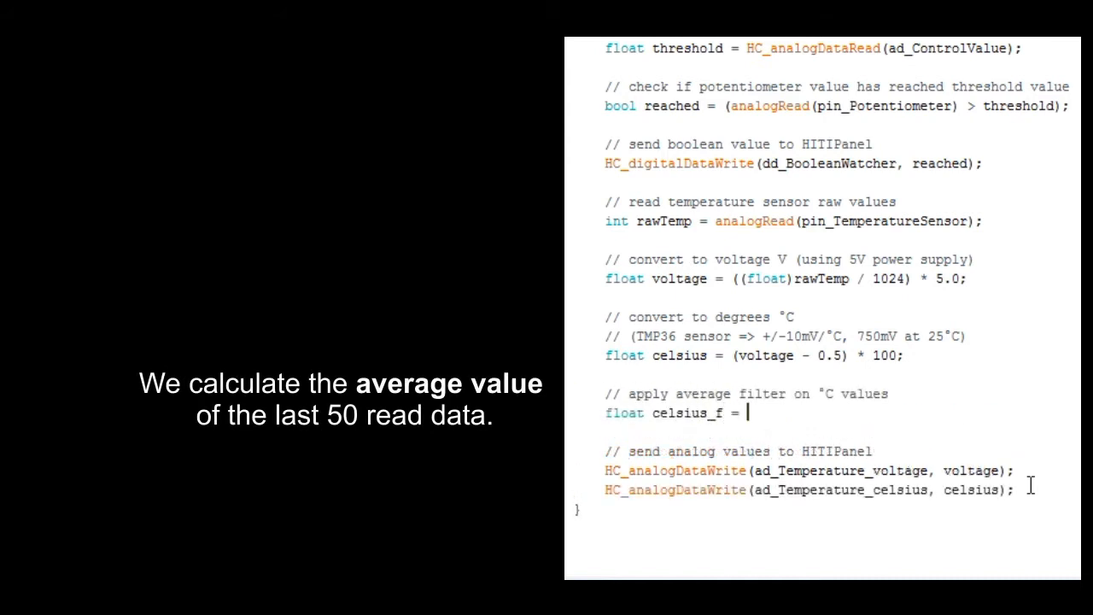
text(filter_average.average(celsius);)
key(Down)
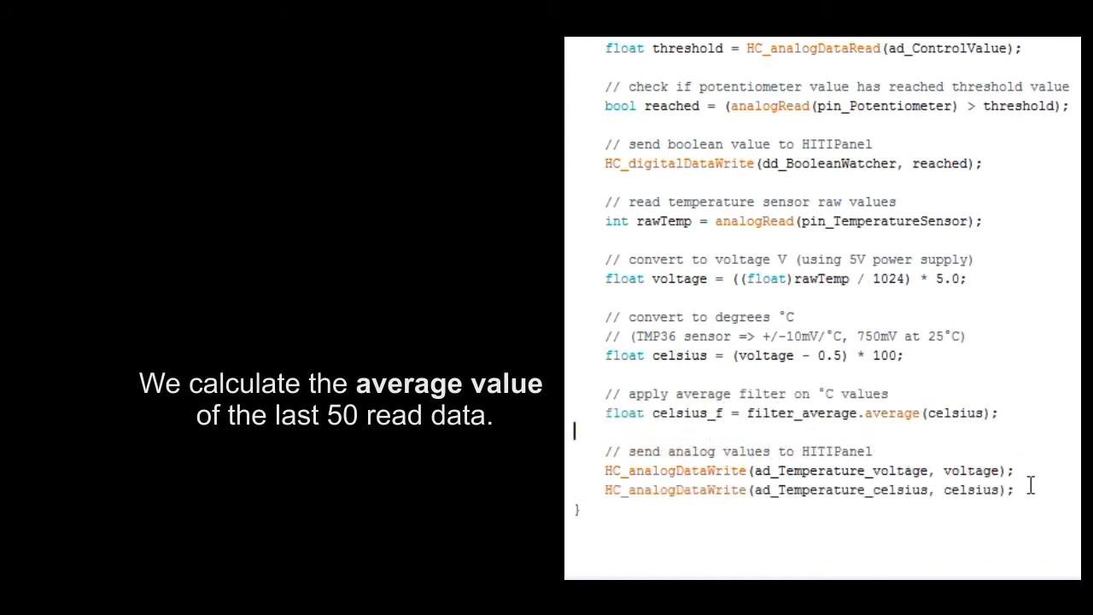
Step: Add "HC_analogDataWrite(ad_Temperature_celsius_f, celsius_f);" after the last analog data write in loop()
click(1031, 485)
key(Return)
text(HC_analogDataWrite(ad_)
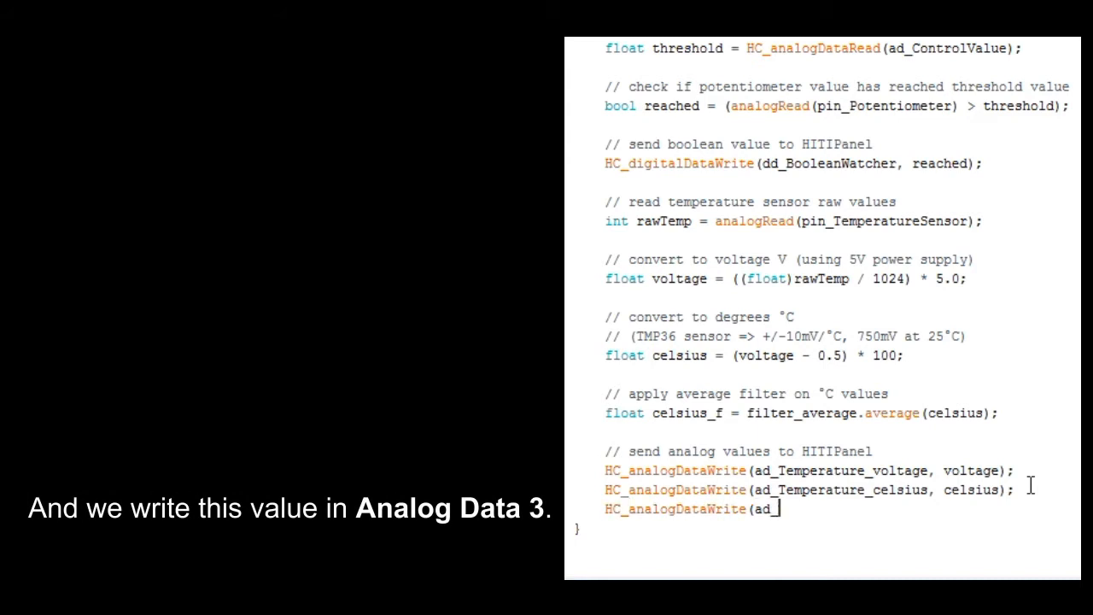
text(Temperature_celsius_f, celsius_f);)
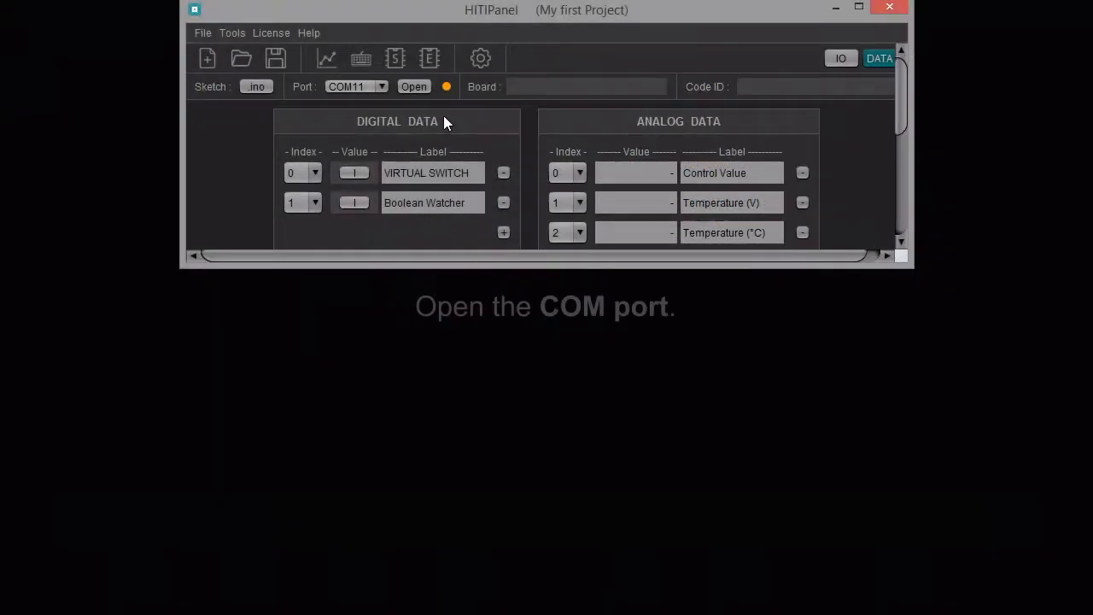
Step: In HITIPanel, open the COM11 port and add analog data 3 labelled "Filtered Temp. (°C)"
click(422, 87)
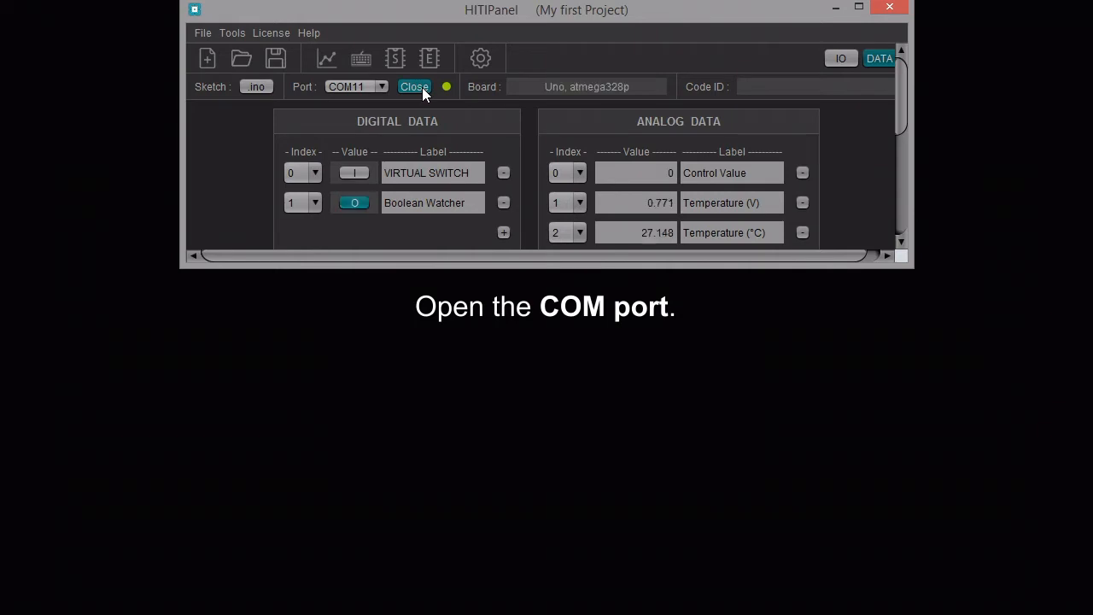
drag(529, 268, 518, 307)
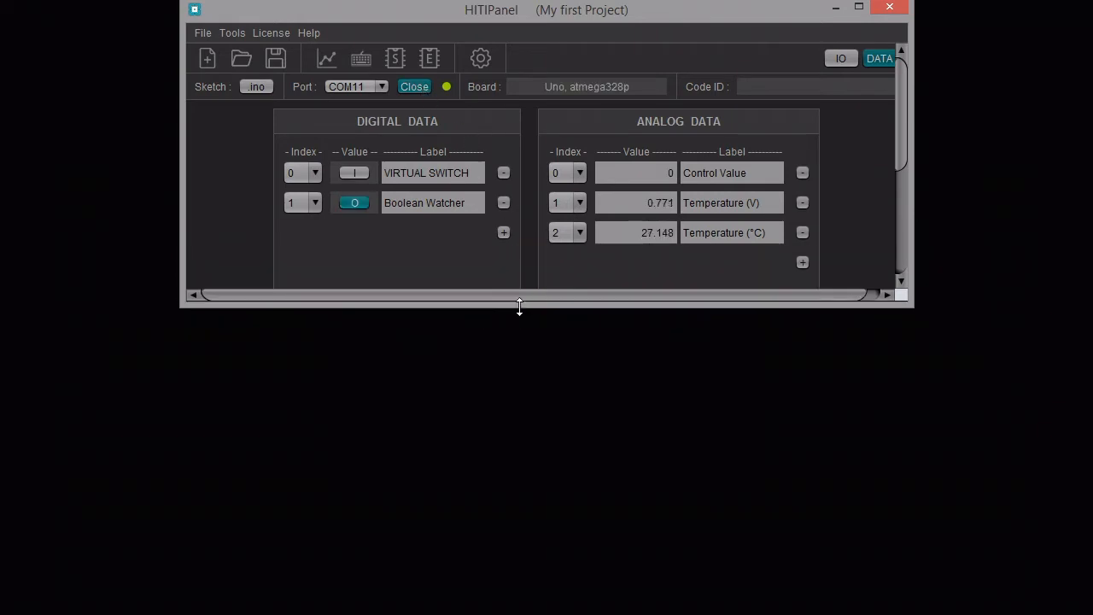
click(800, 264)
text(Filtered Temp)
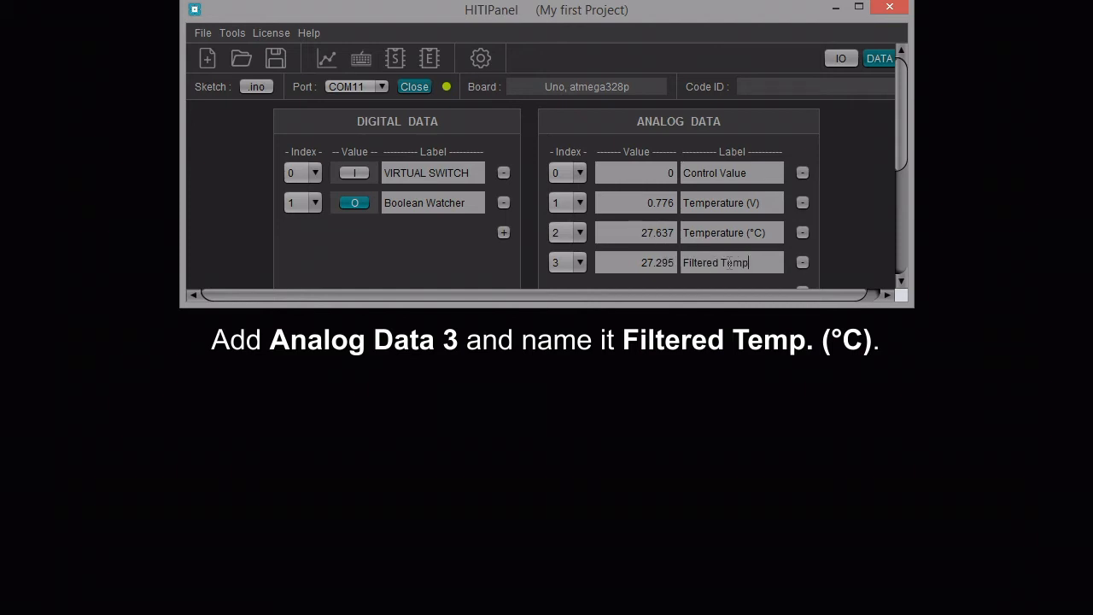
text(. (°C))
key(Return)
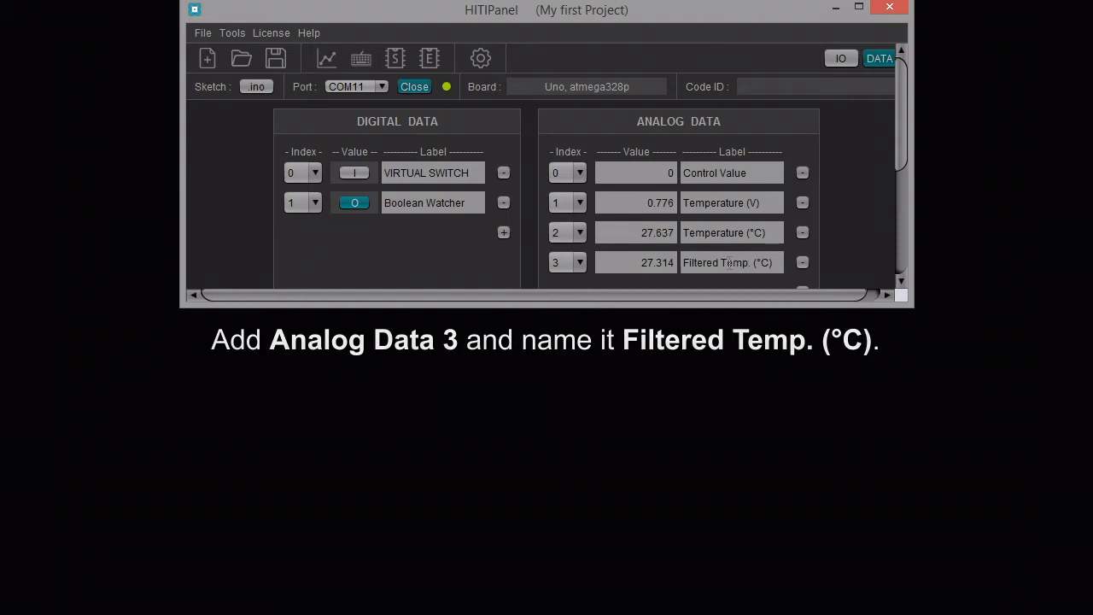
Step: Open the chart's configuration and clear it to unlock the data settings
click(329, 65)
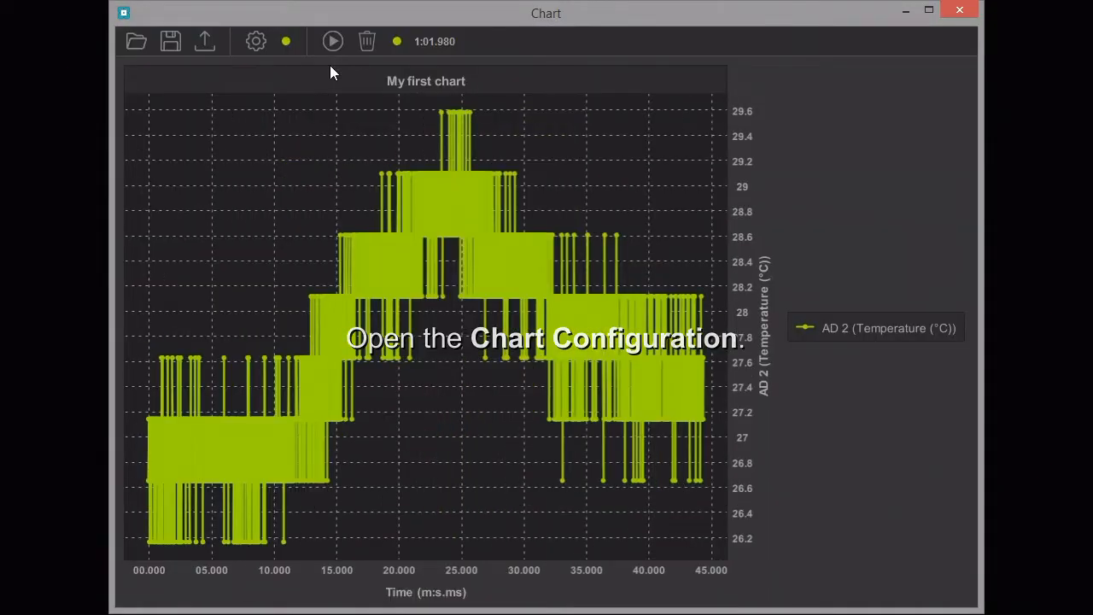
click(255, 42)
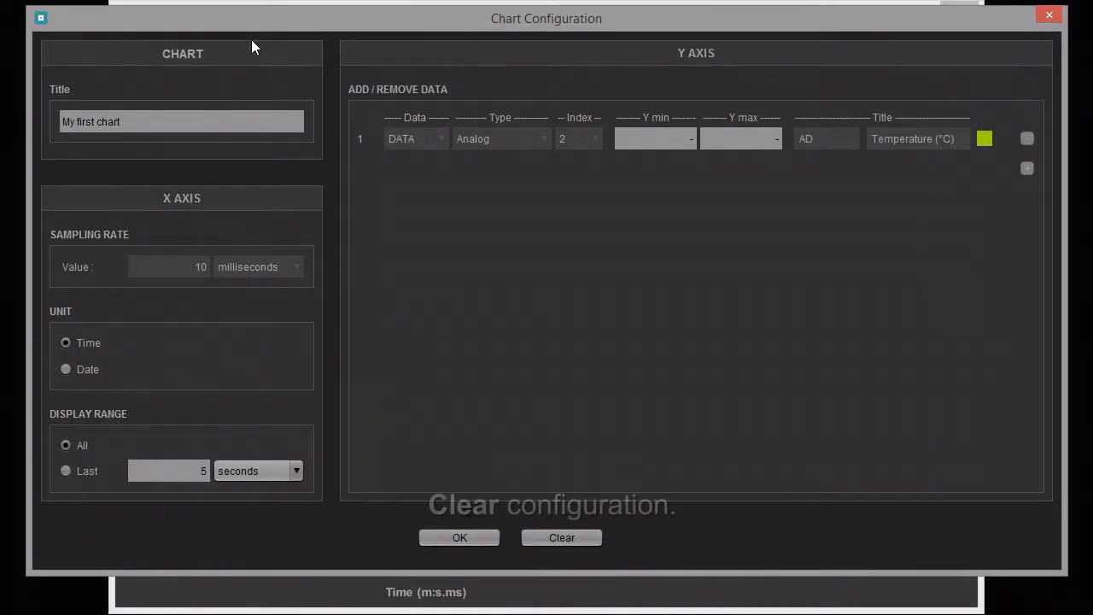
click(594, 535)
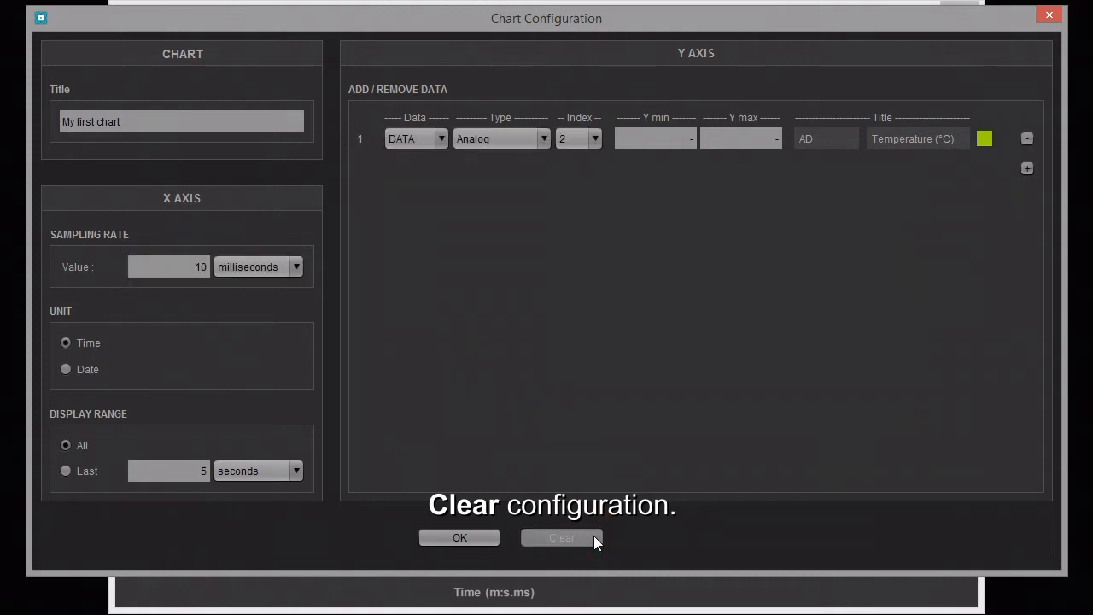
Step: Add a second Y-axis entry to the chart with data DATA, type Analog and index 3
click(1028, 169)
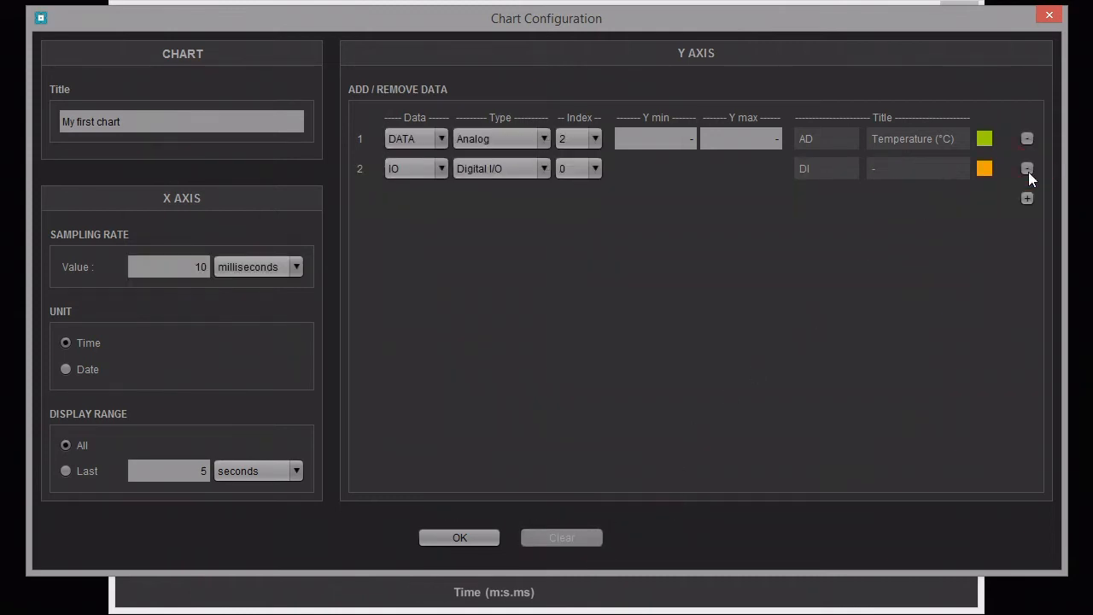
click(410, 168)
click(408, 205)
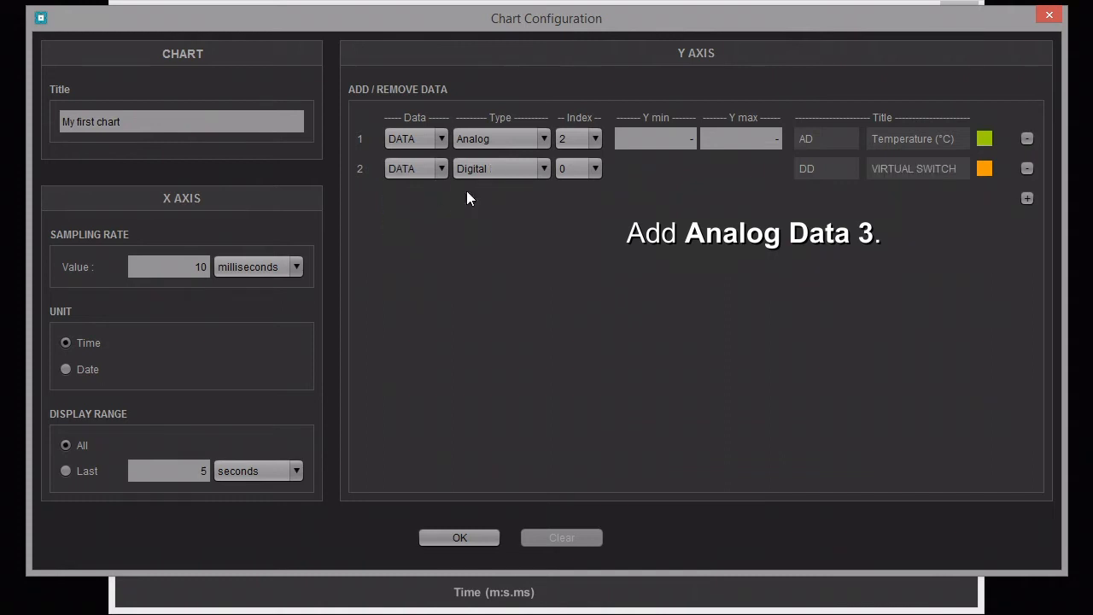
click(482, 171)
click(485, 204)
click(566, 170)
click(566, 241)
Step: Change the Temperature (°C) line colour to blue and apply the chart configuration
click(985, 140)
click(987, 158)
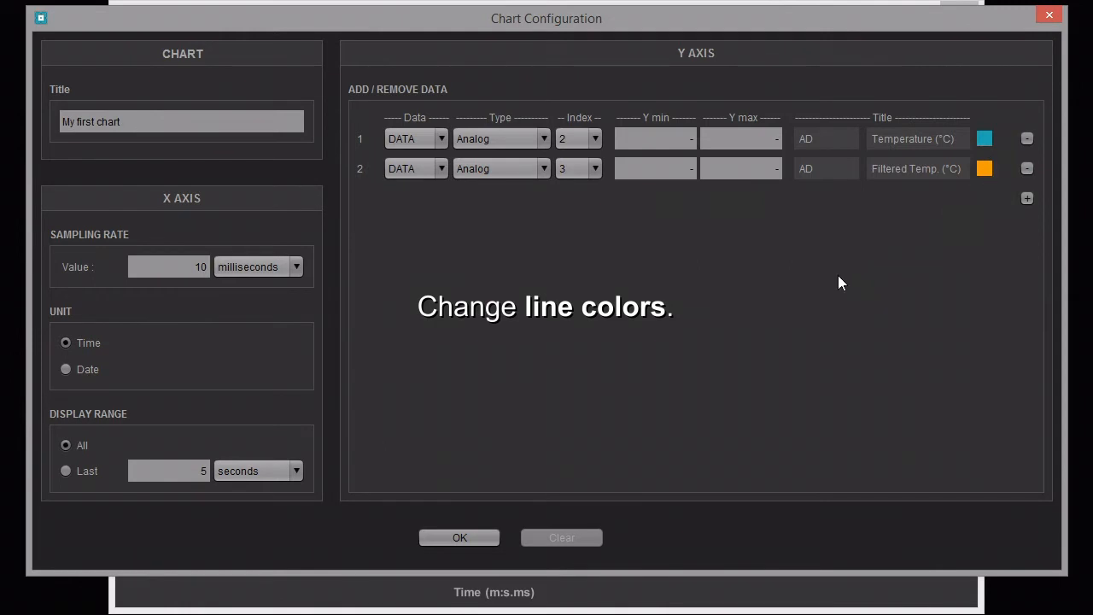
click(468, 536)
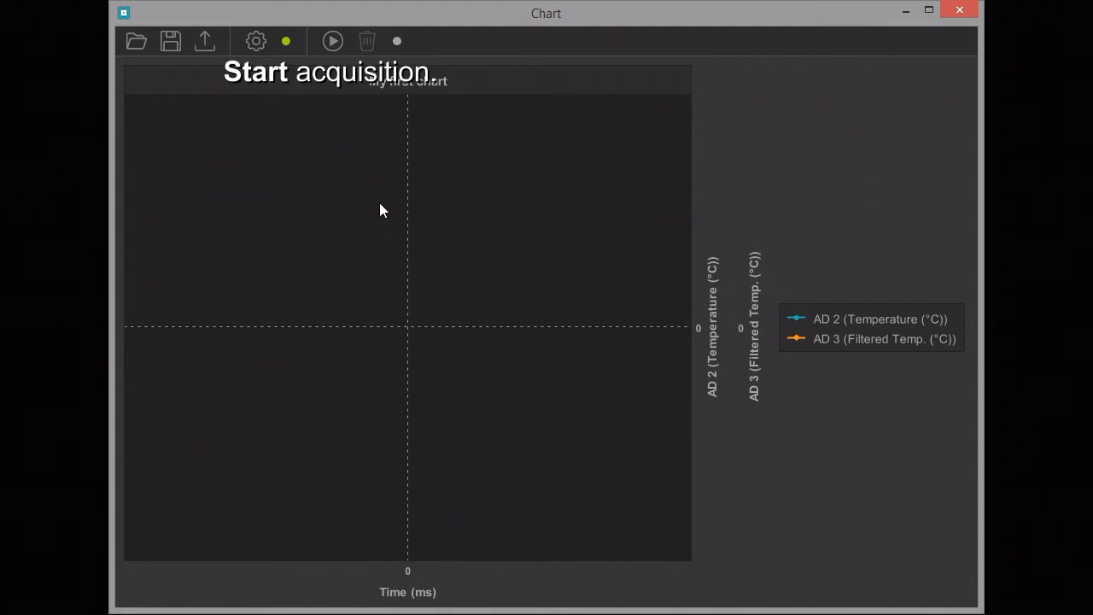
Step: Start the chart acquisition and stop it after about 1 min 15 s
click(333, 42)
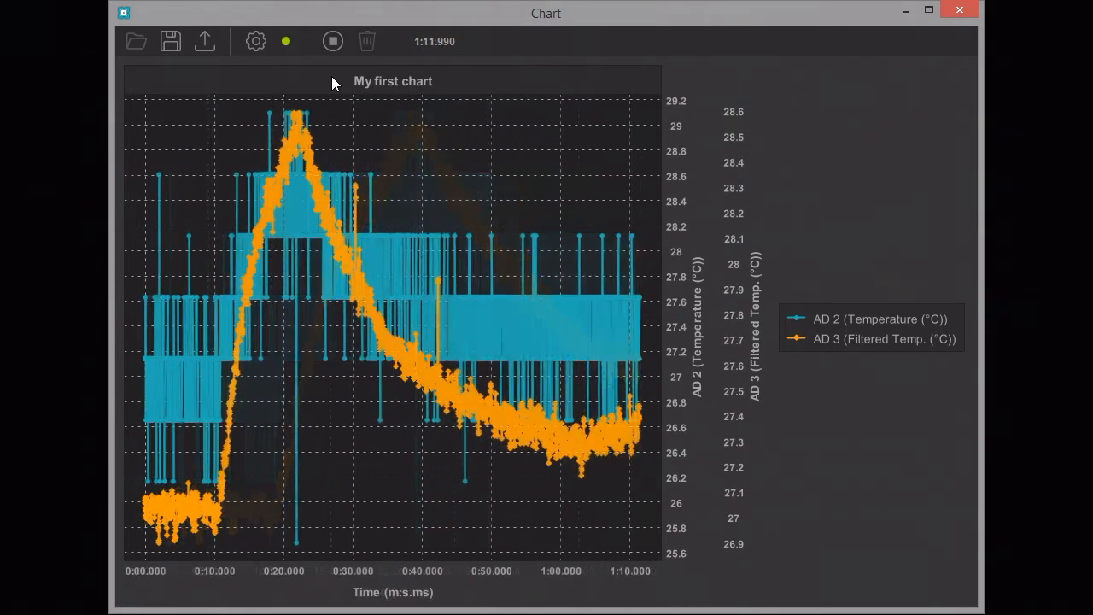
click(334, 42)
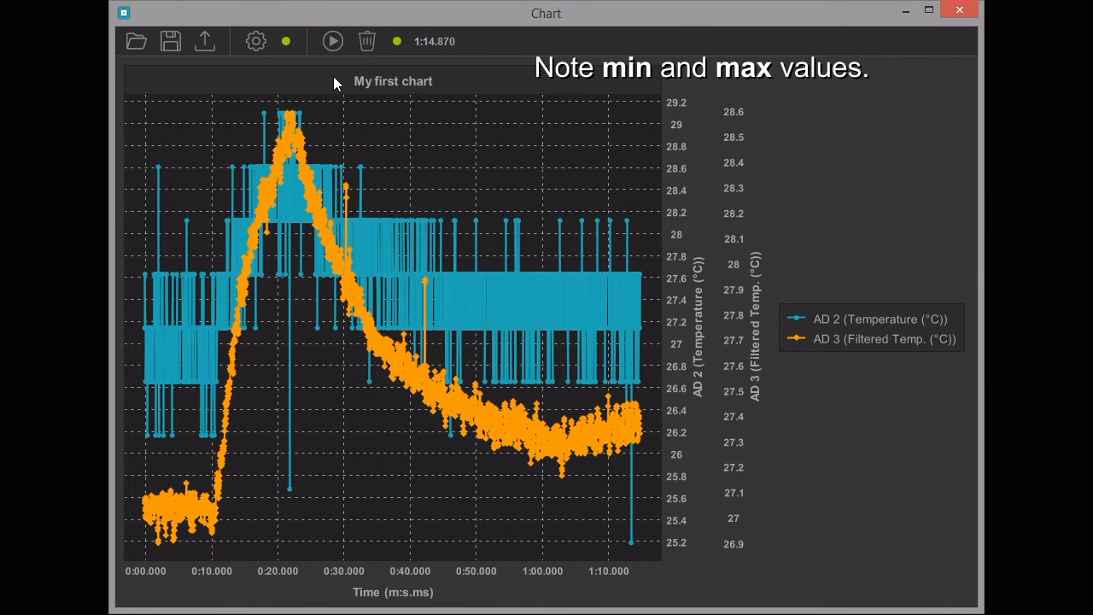
Step: Set Y min to 26 and Y max to 29.2 for both chart data entries and apply the configuration
click(260, 44)
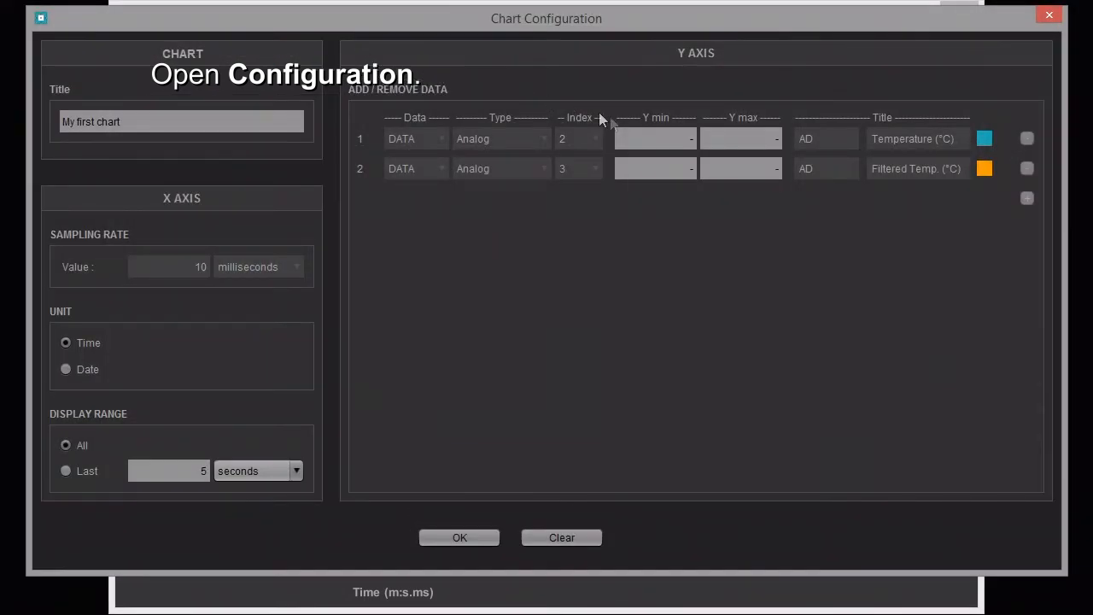
text(26)
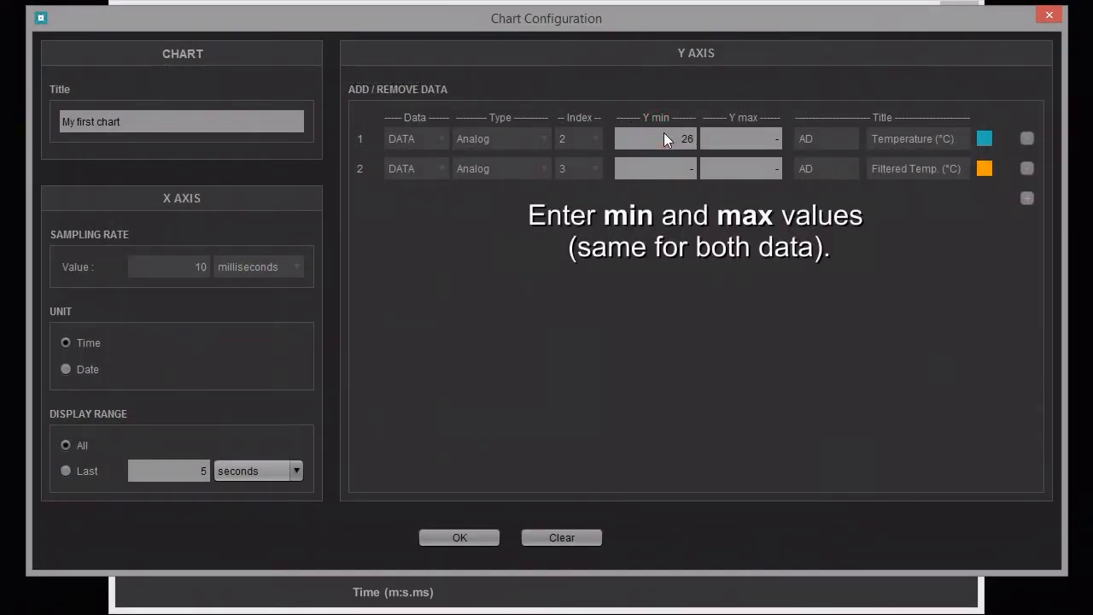
key(Tab)
text(29.2)
key(Tab)
text(26)
key(Tab)
text(29.2)
click(480, 536)
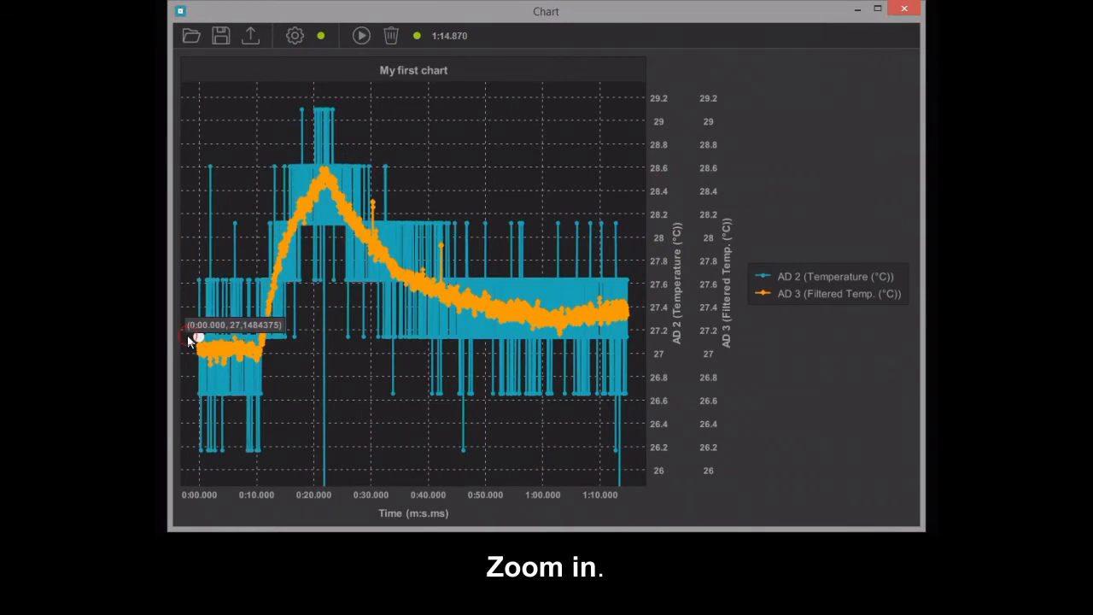
Step: Examine both temperature curves zoomed to about the first 9 s and to about 1.5–3.9 s, and reset the zoom
drag(186, 342, 254, 340)
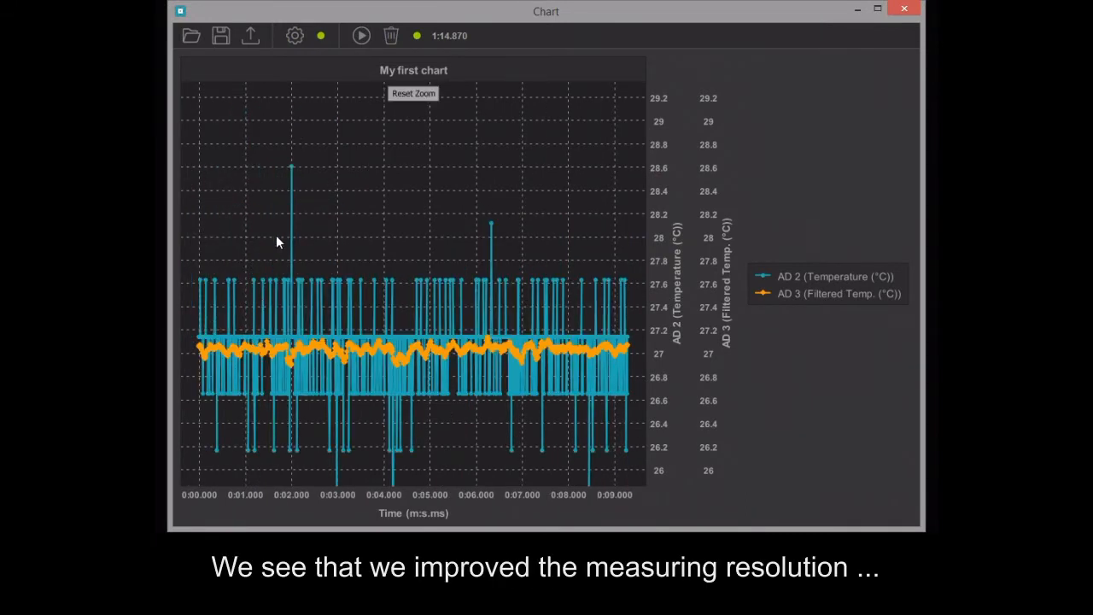
drag(269, 236, 378, 239)
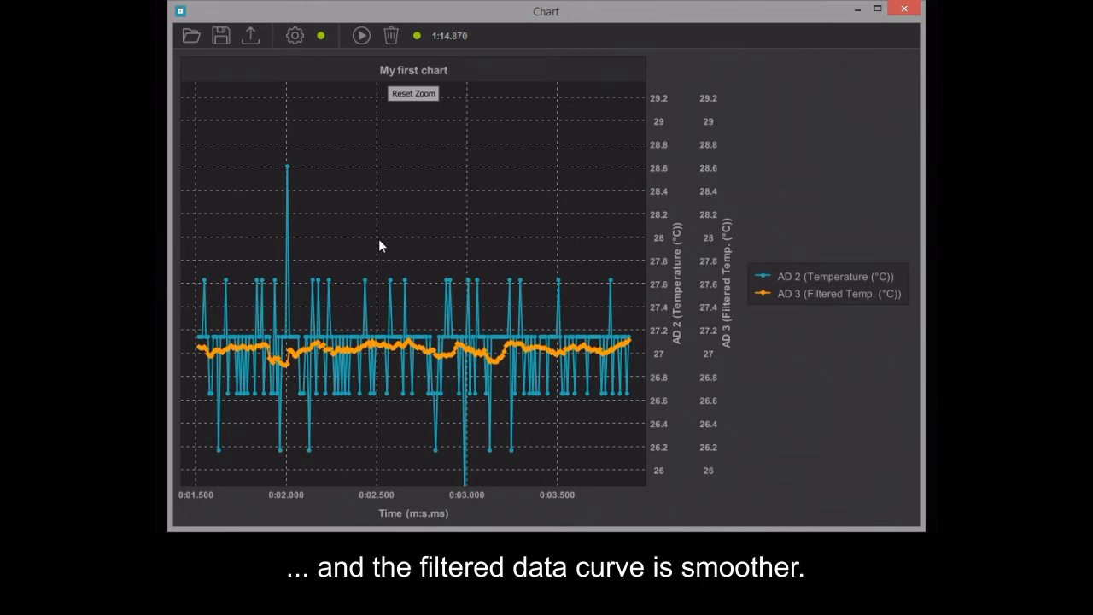
click(413, 94)
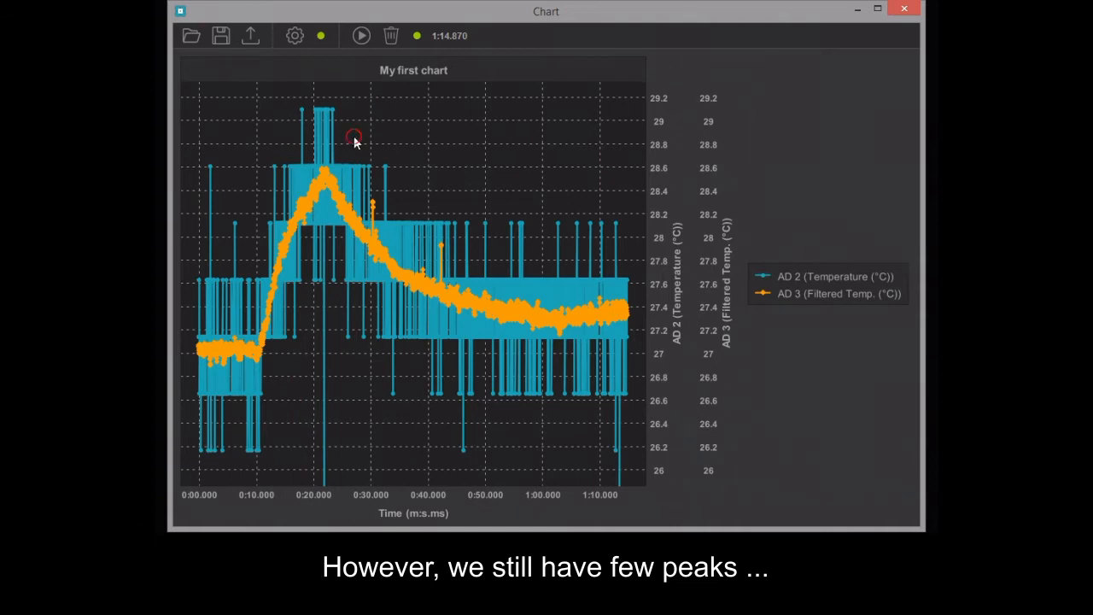
Step: Examine the filtered temperature peaks zoomed to about 27–45 s and to about 29.4–31.9 s, and reset the zoom
drag(434, 153, 456, 151)
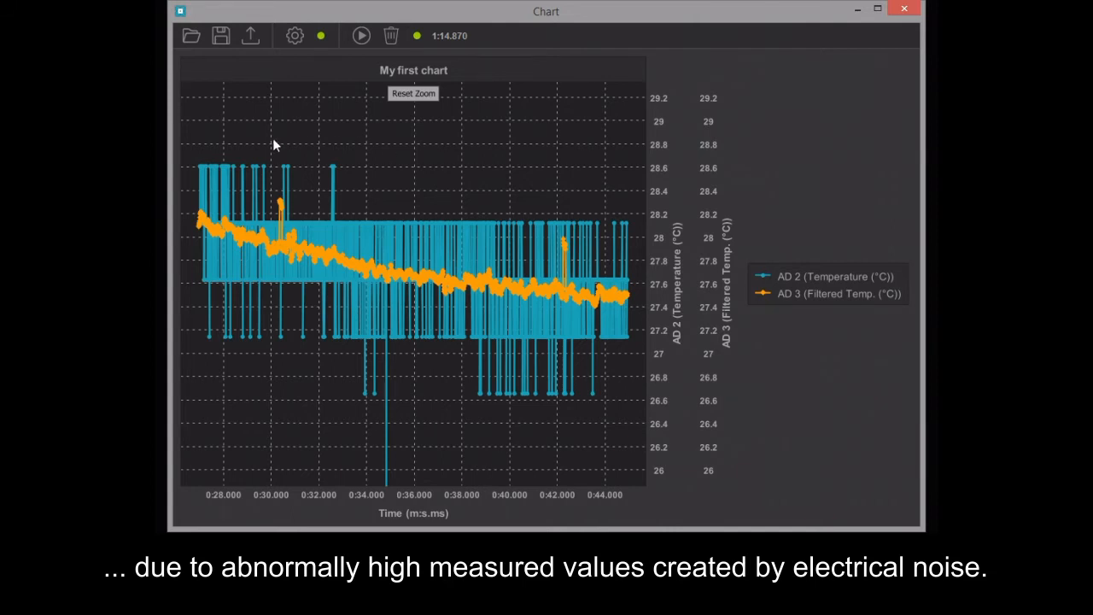
drag(257, 142, 316, 152)
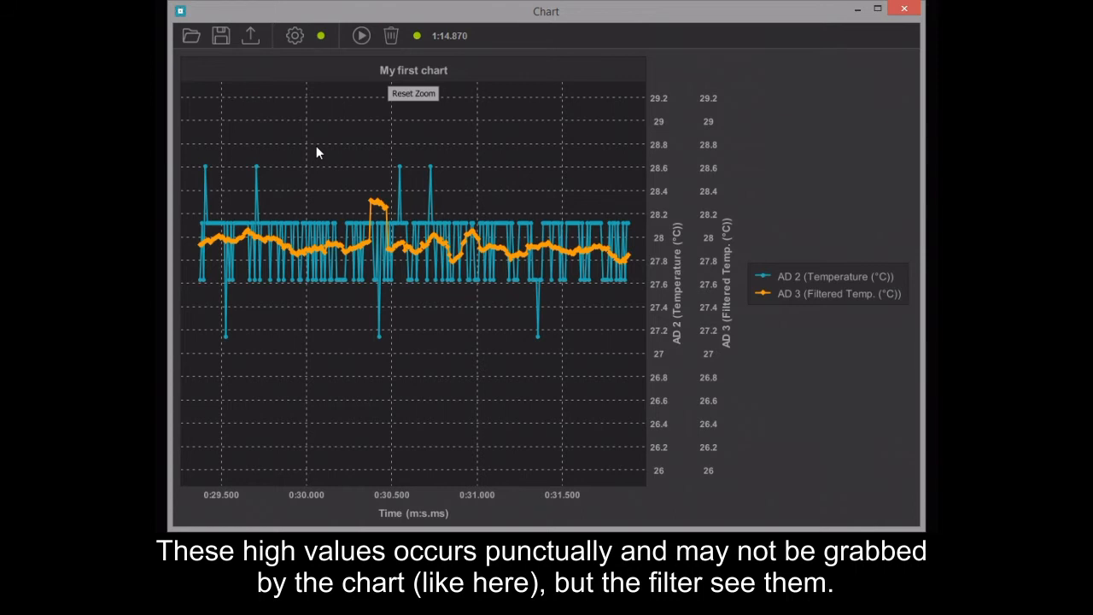
click(414, 94)
Step: Close the chart window and the COM11 port
click(900, 10)
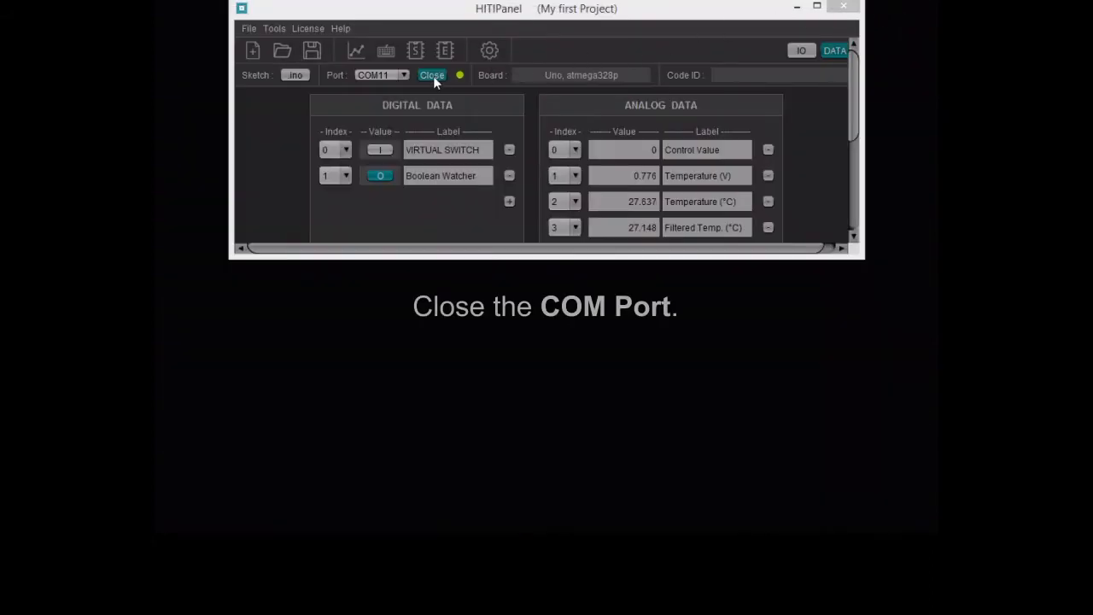
click(433, 76)
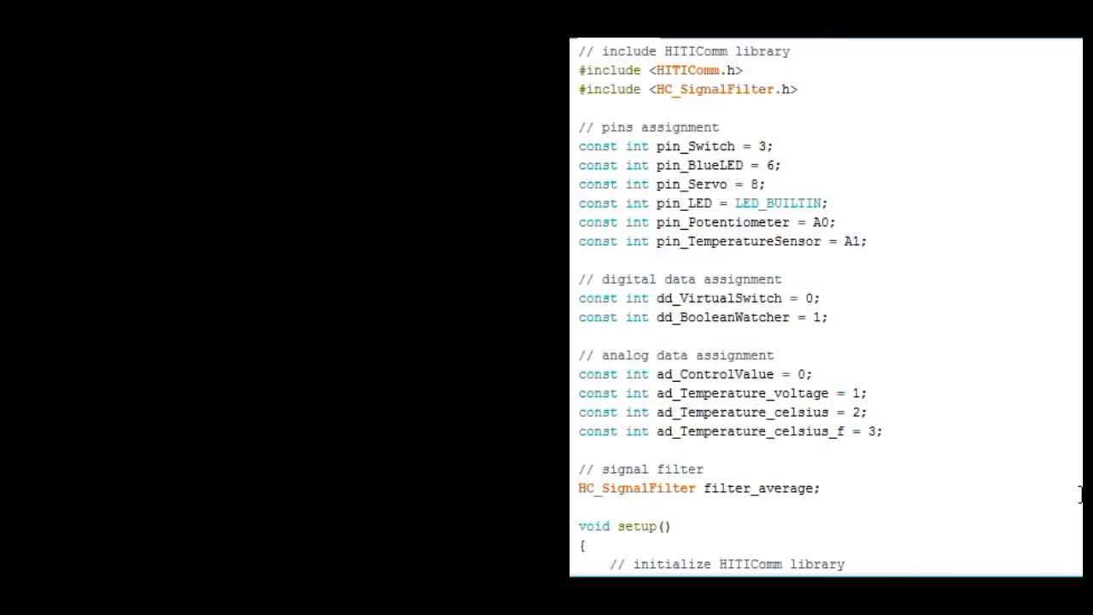
Step: Declare an HC_SignalFilter object named filter_median below filter_average and set its buffer size to 5 at the end of setup()
text(HC_SignalFilter fi)
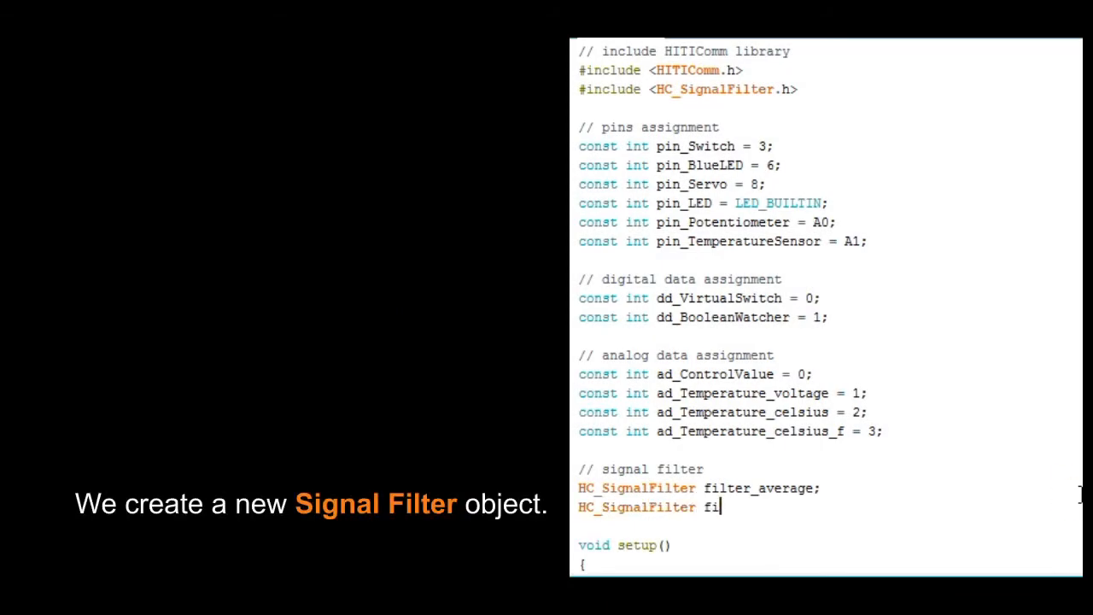
text(lter_median;)
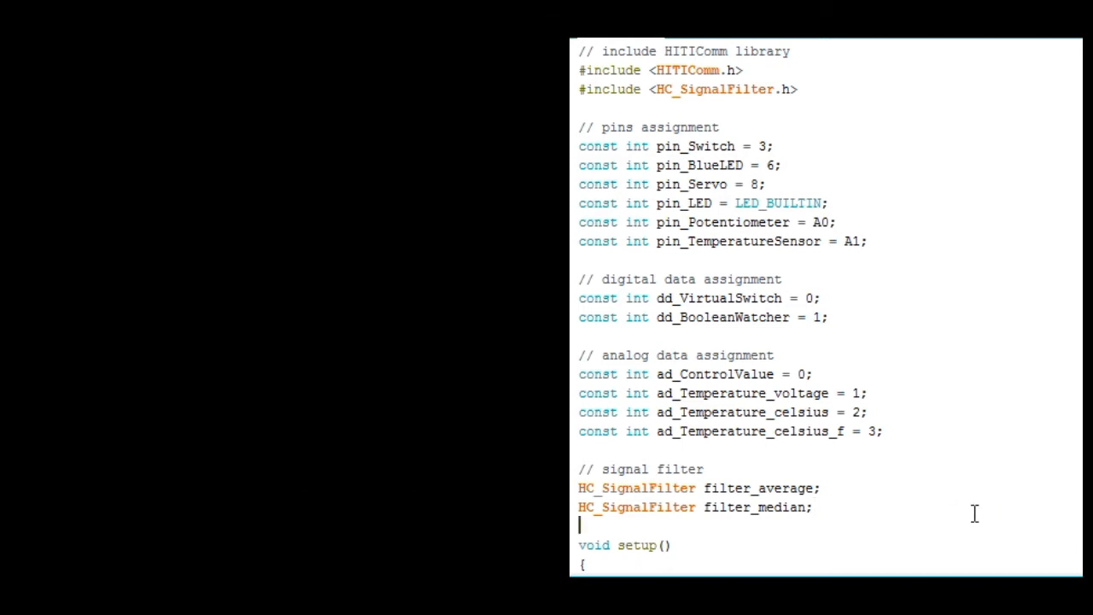
key(Down)
key(Down)
key(Down)
key(Down)
key(Down)
key(Down)
key(Down)
key(Down)
key(Down)
key(Down)
key(Down)
key(Down)
key(Down)
key(Down)
key(Down)
key(Down)
key(Down)
key(Down)
key(Down)
key(Down)
key(Up)
key(Up)
key(Up)
key(Up)
key(End)
key(Return)
text(filter_)
text(etBufferSize)
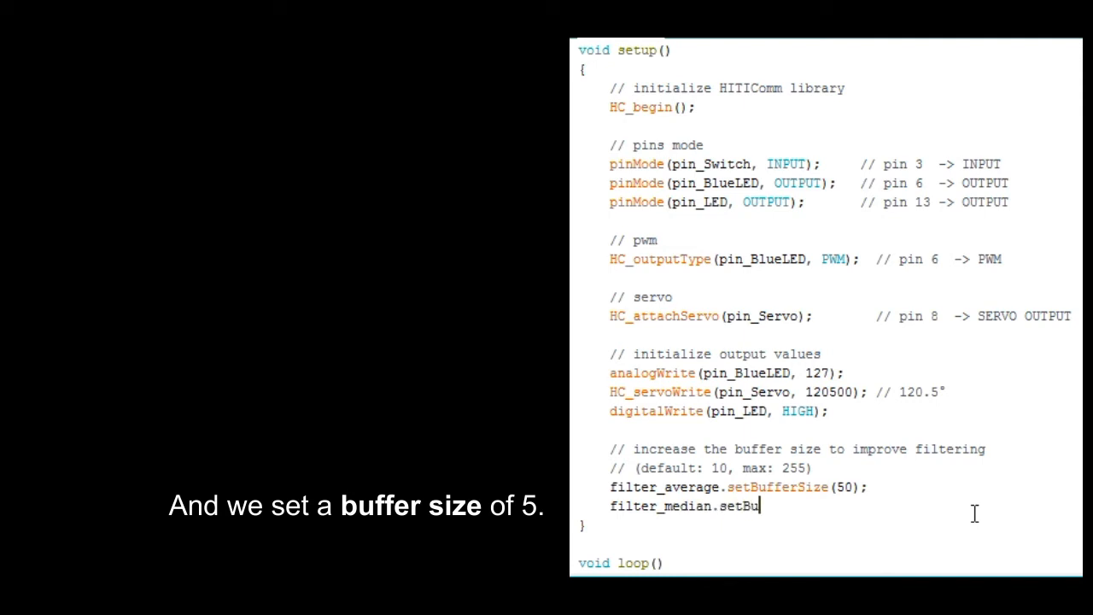
text((5);)
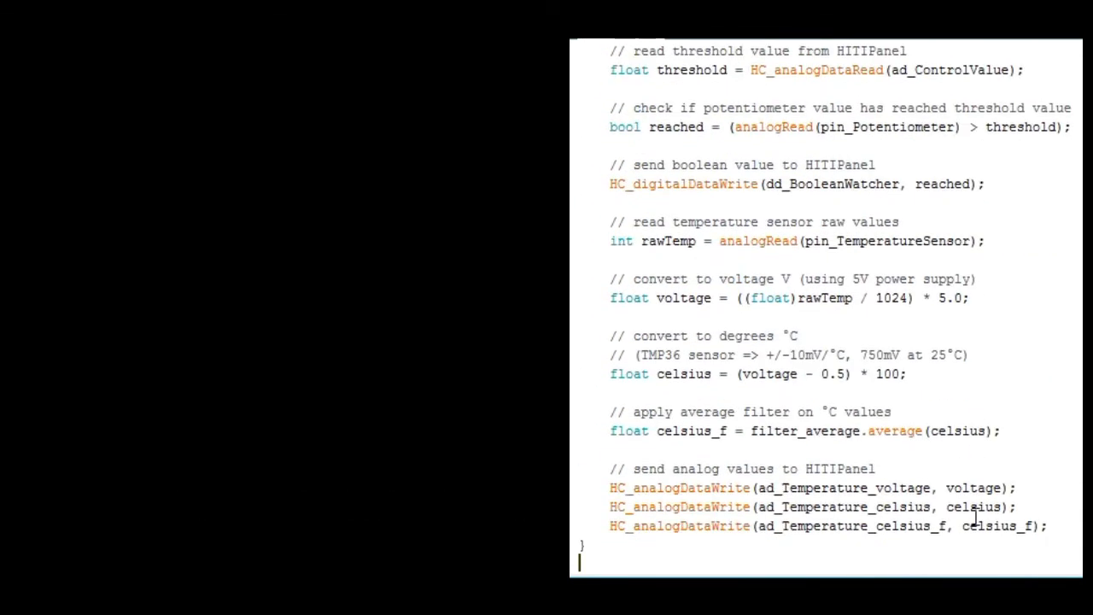
Step: Change the filter comment in loop() to "apply median filter on °C values"
scroll(975, 516, down, 1)
key(Up)
key(Up)
key(Up)
key(Up)
key(Up)
key(Up)
key(ctrl+Left)
key(ctrl+Left)
key(ctrl+shift+Left)
text(median)
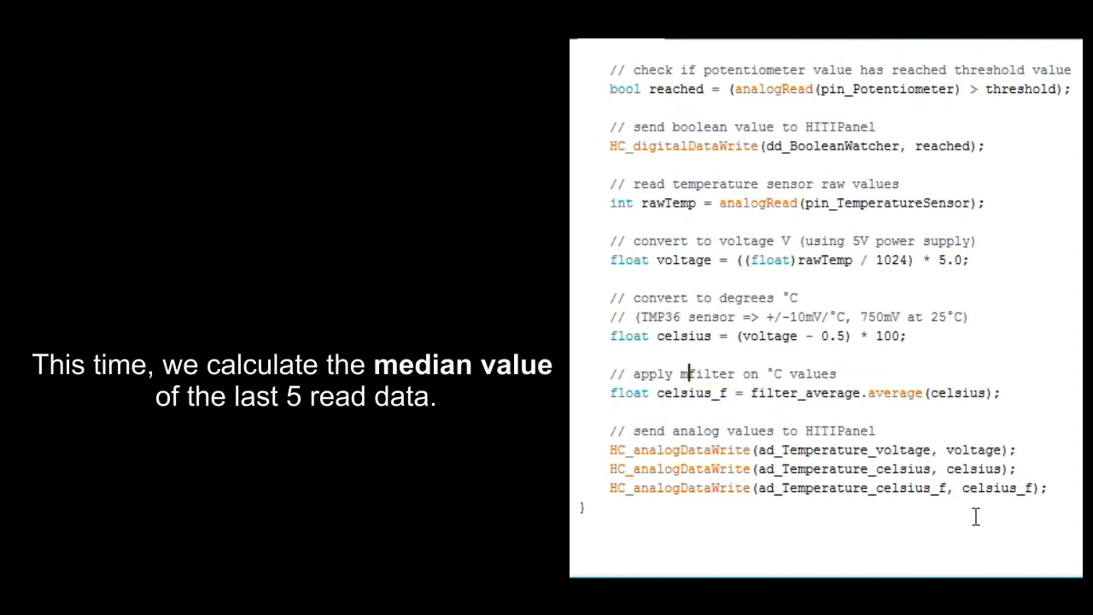
Step: Change the celsius_f assignment to use filter_median.median(celsius)
key(Right)
key(Right)
key(Right)
key(Delete)
key(Delete)
key(Delete)
key(Delete)
key(Delete)
key(Delete)
key(Delete)
text(median)
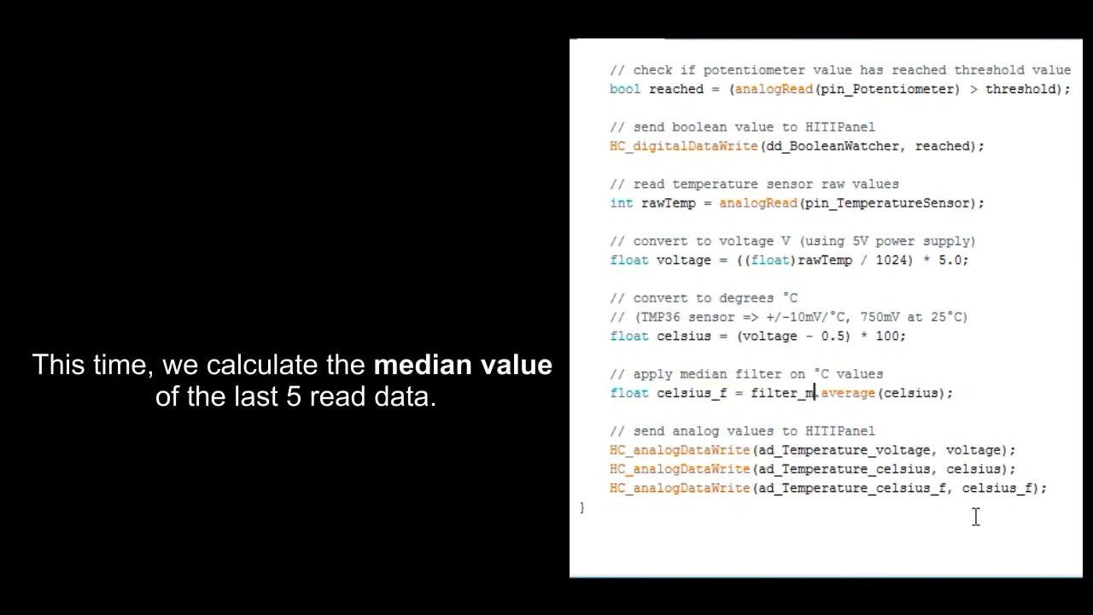
key(Delete)
key(Delete)
key(Delete)
key(Delete)
key(Delete)
key(Delete)
key(Delete)
text(median)
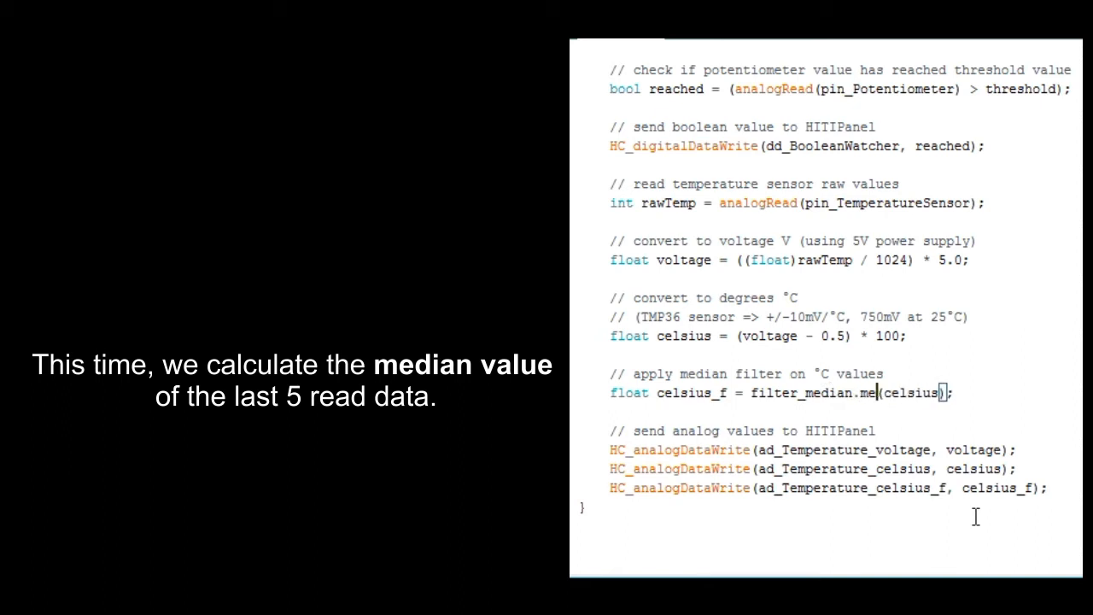
key(ctrl+Right)
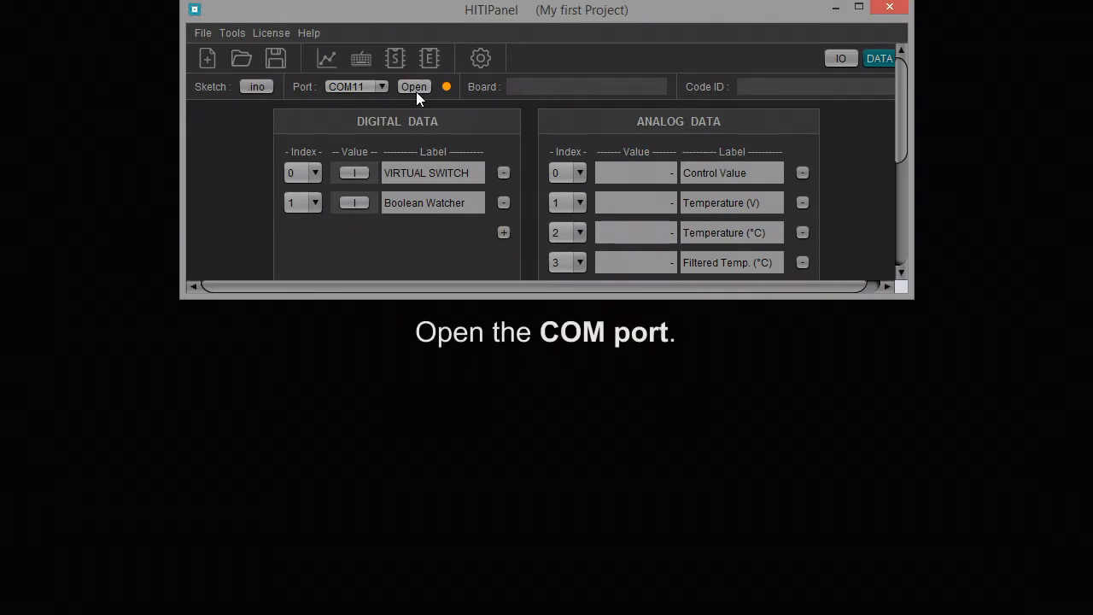
Step: Switch to HITIPanel, open the COM11 port and open the chart window
click(414, 86)
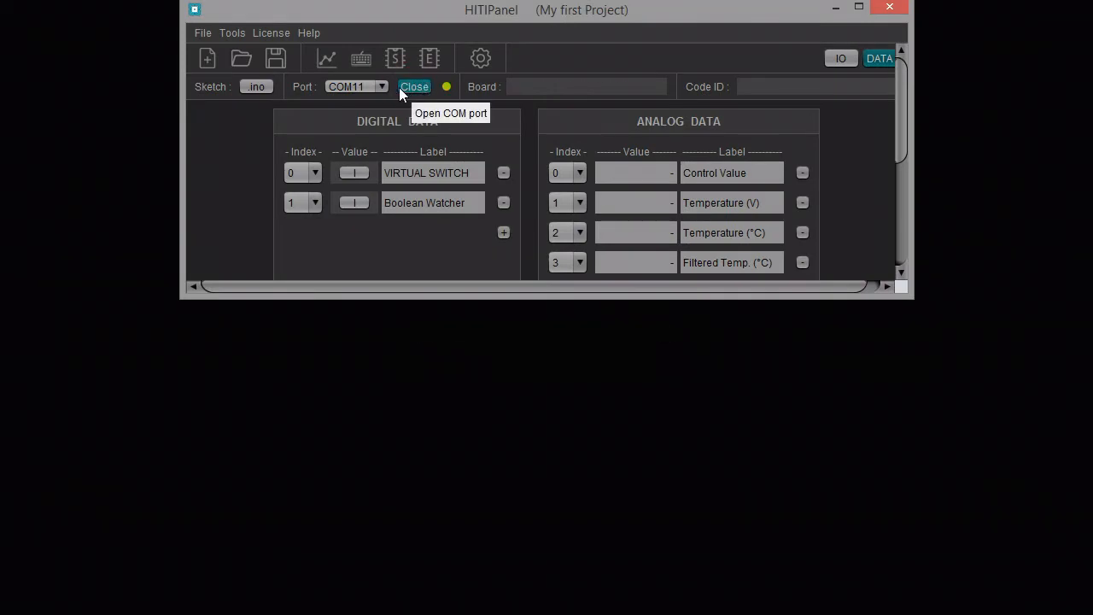
click(325, 59)
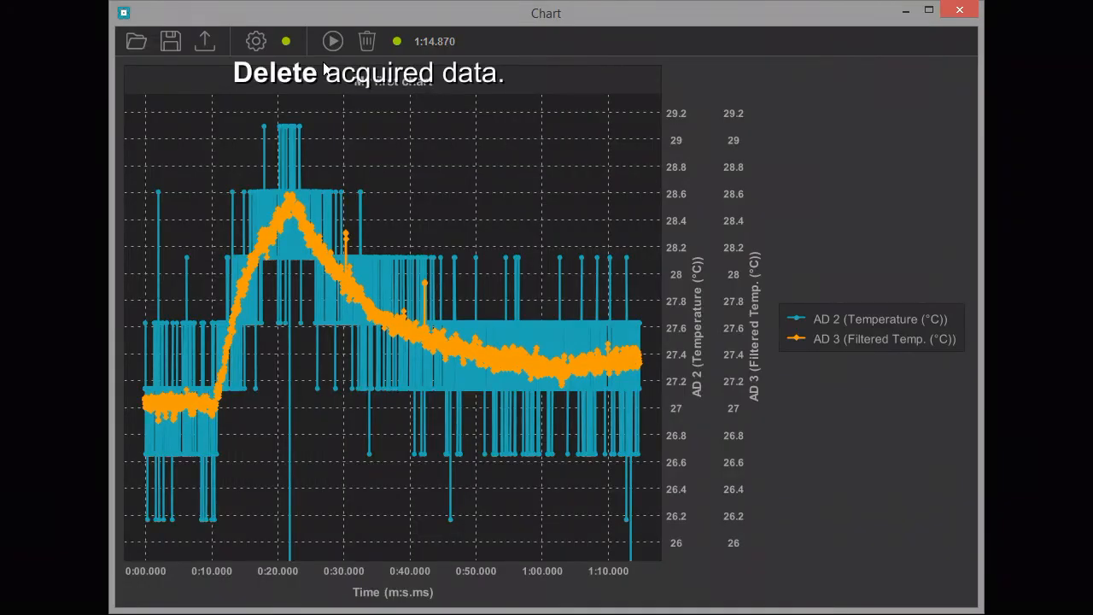
Step: Delete the chart's acquired data and record a new acquisition of about 37 s
click(366, 41)
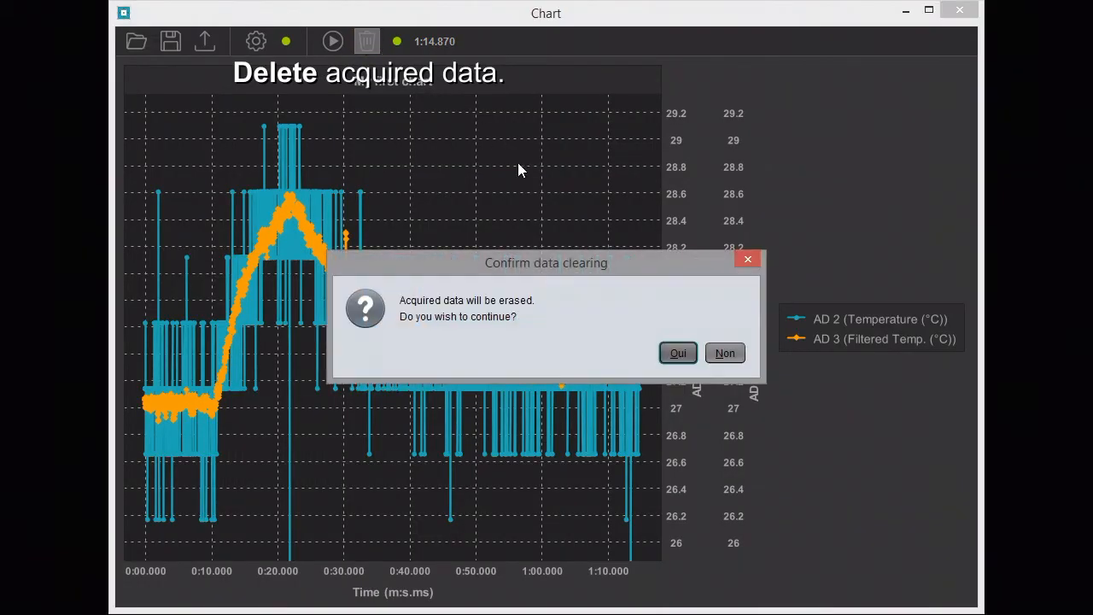
click(666, 353)
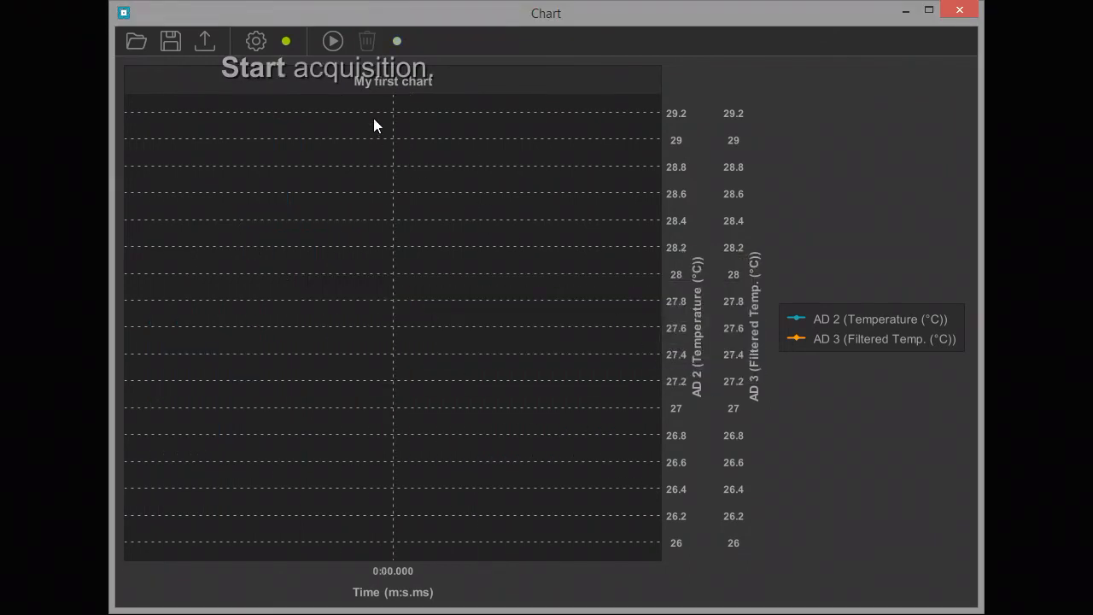
click(332, 41)
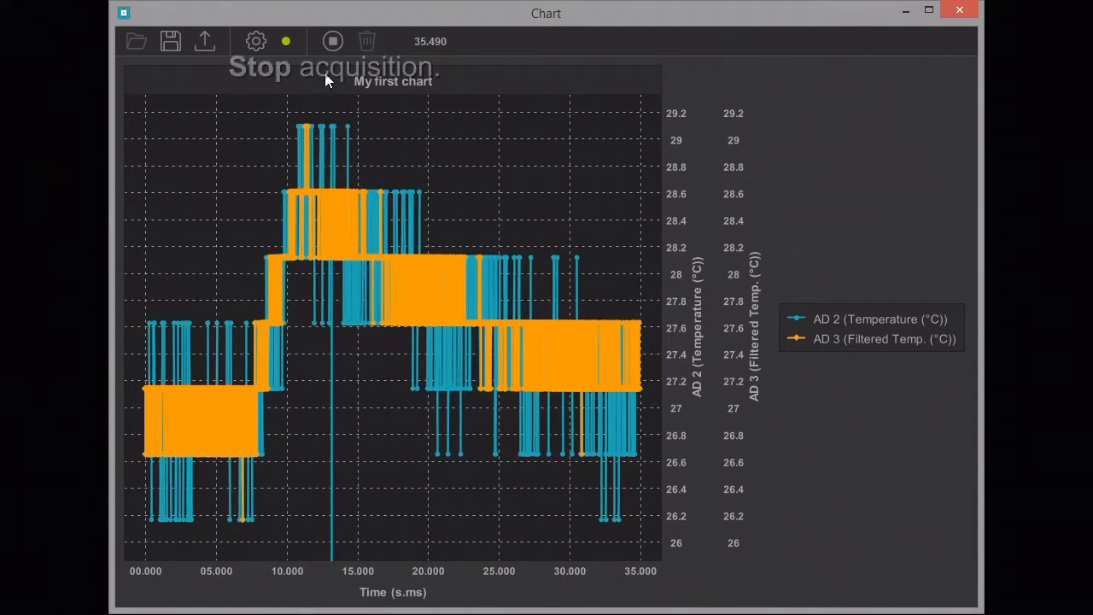
click(332, 44)
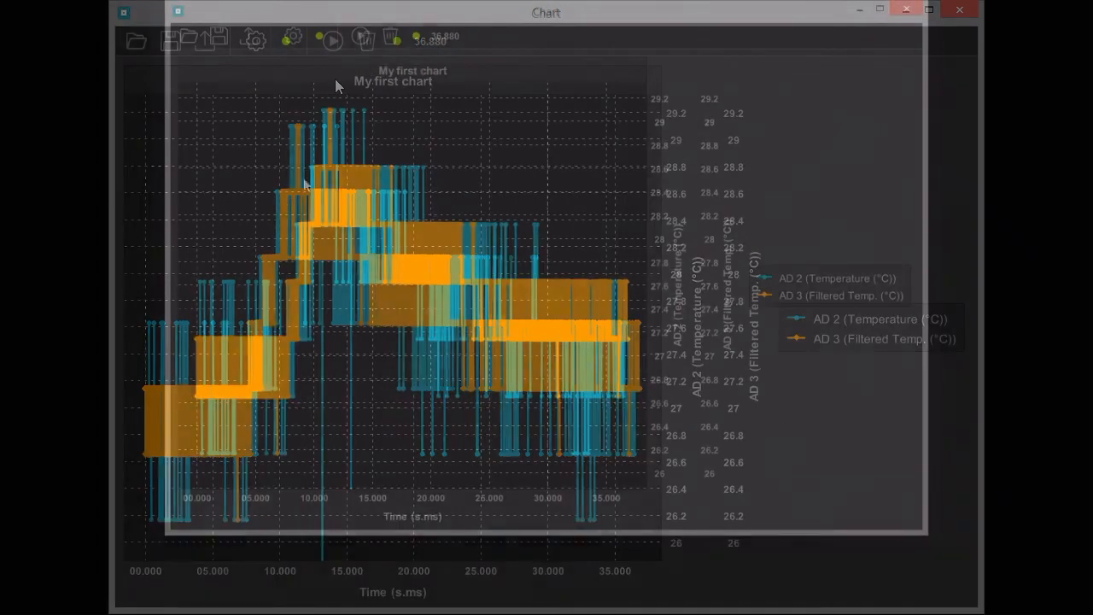
Step: Examine the median-filtered curve zoomed to about the first 7.6 s and to about 10.5–14.7 s, and reset the zoom
click(195, 265)
drag(195, 264, 287, 275)
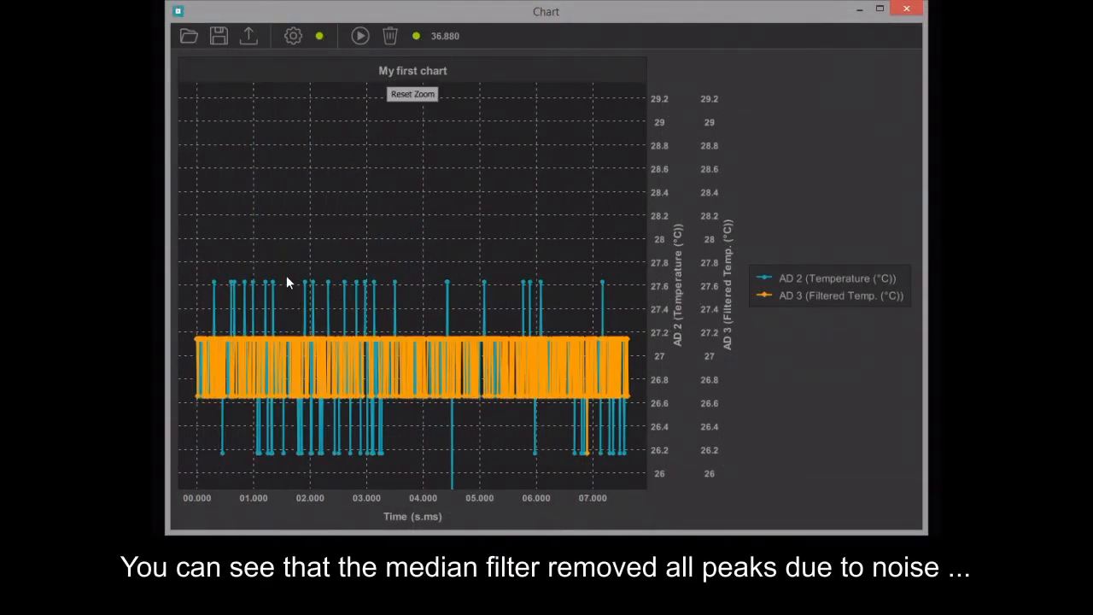
click(411, 95)
drag(319, 162, 369, 295)
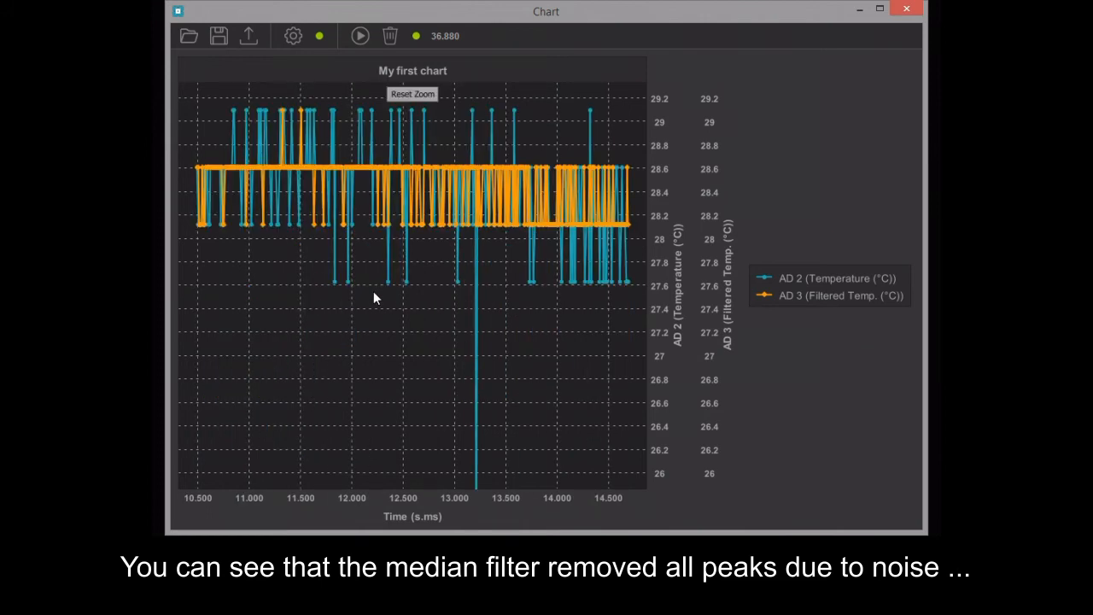
click(411, 94)
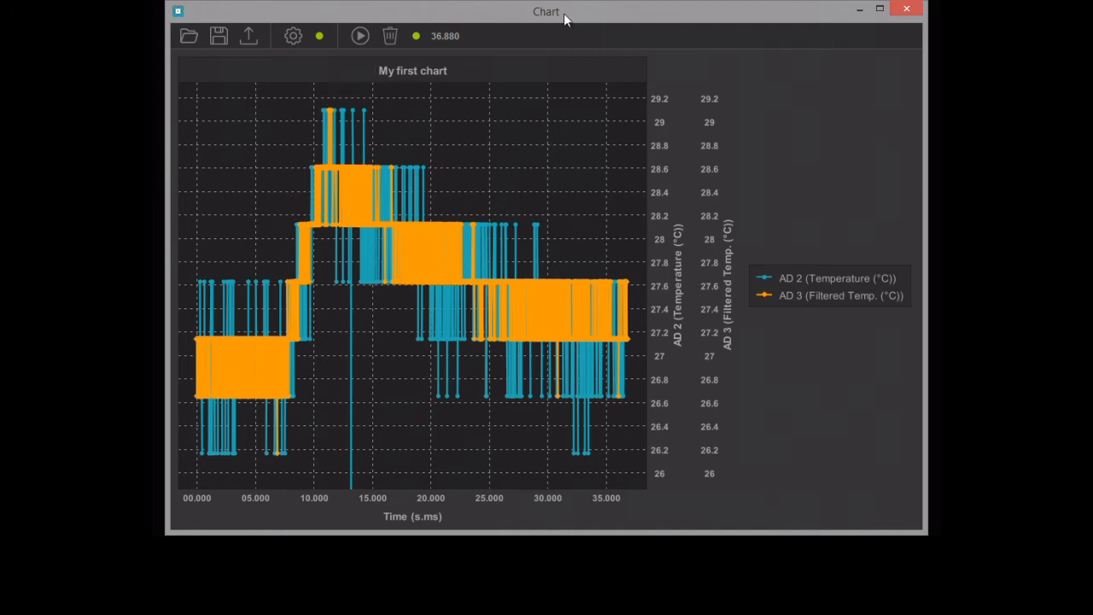
Step: Close the chart and disconnect the COM11 port before editing the sketch
click(906, 8)
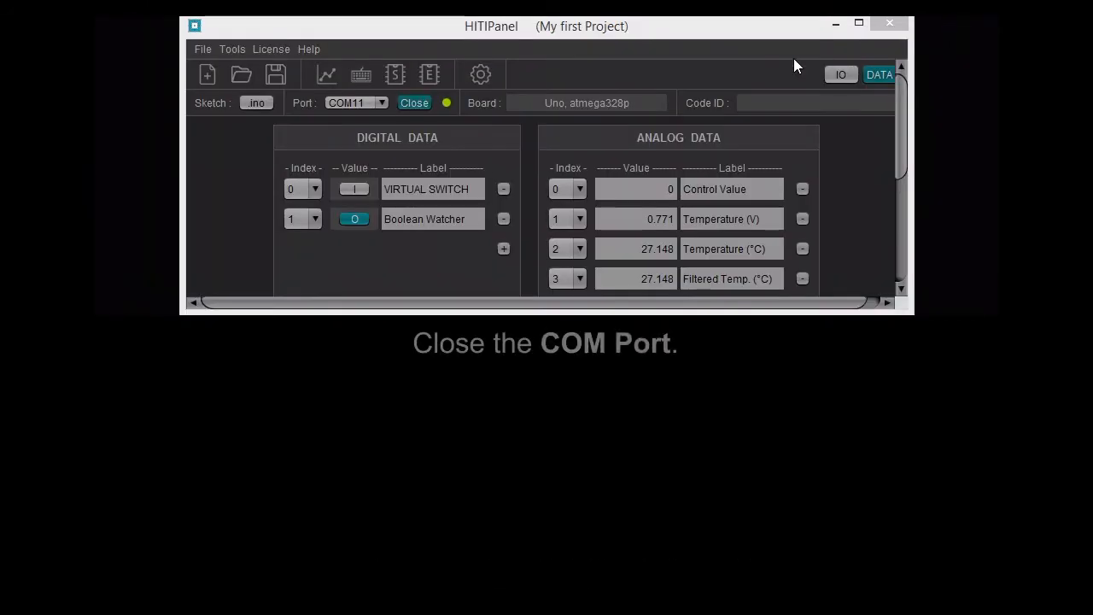
click(404, 105)
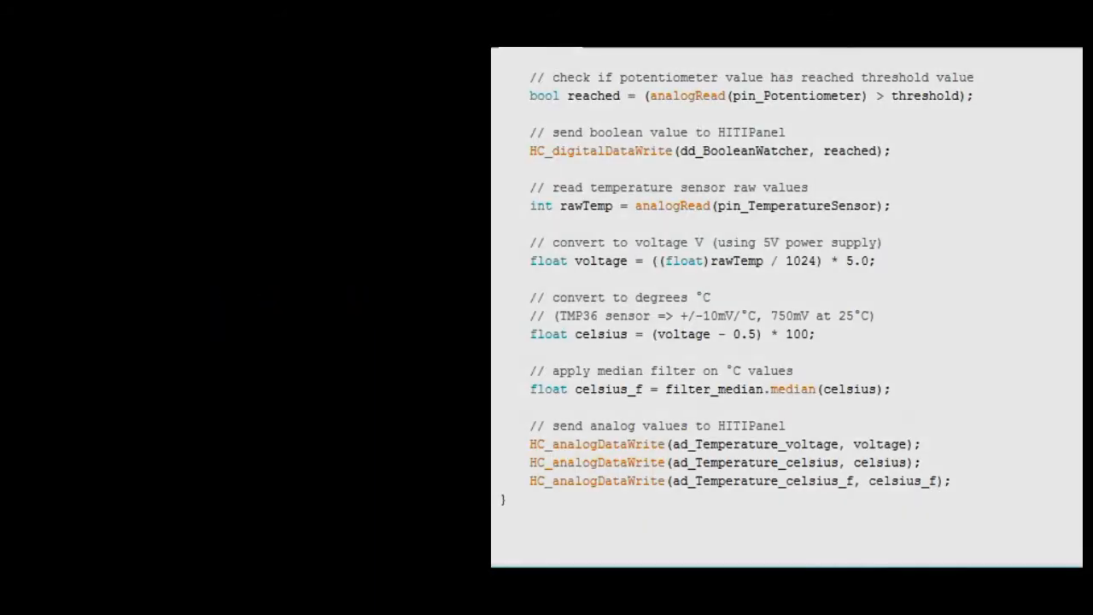
Step: Update the filter comment to "apply average + median filter on °C values" and wrap the filter_median.median(celsius) call in filter_average.average()
key(ctrl+Right)
text(average +)
key(Down)
key(Left)
text(filter_average.aver)
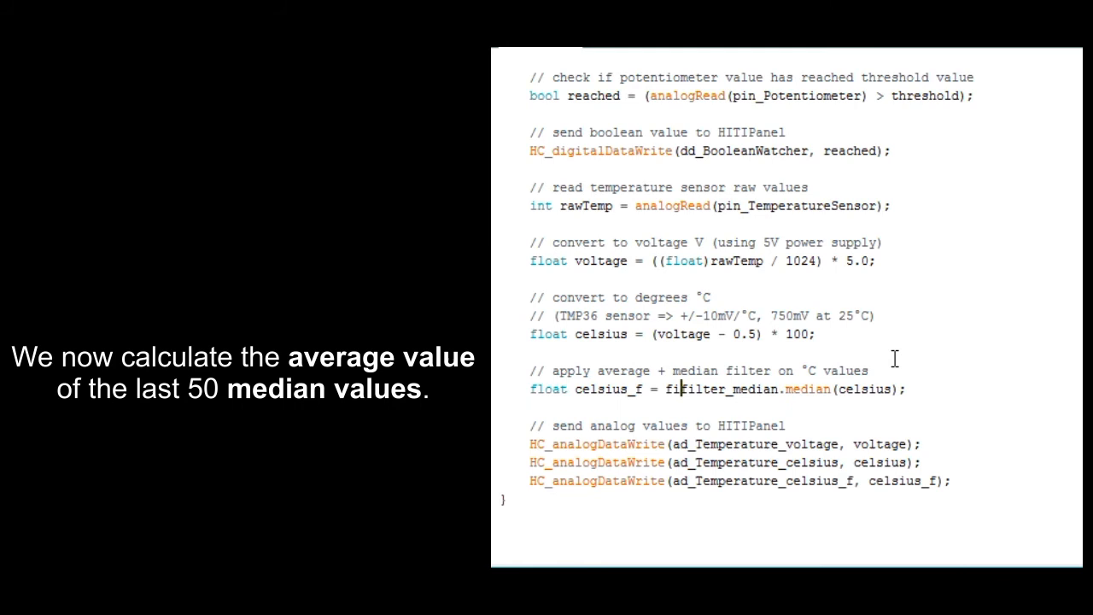
text(age()
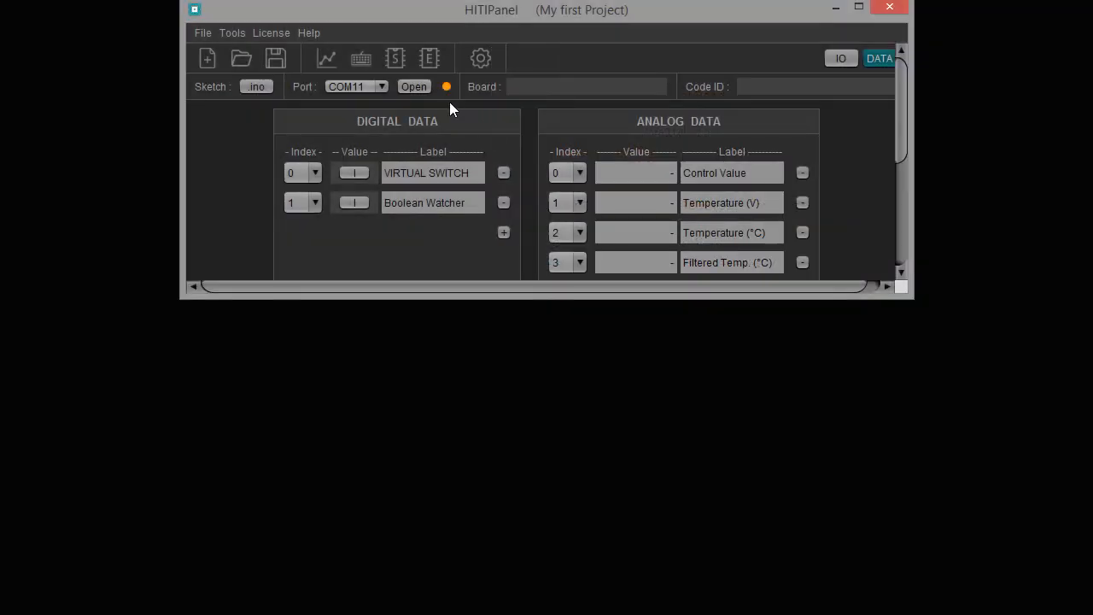
Step: Switch to HITIPanel, reopen the COM11 port and display the chart
click(422, 87)
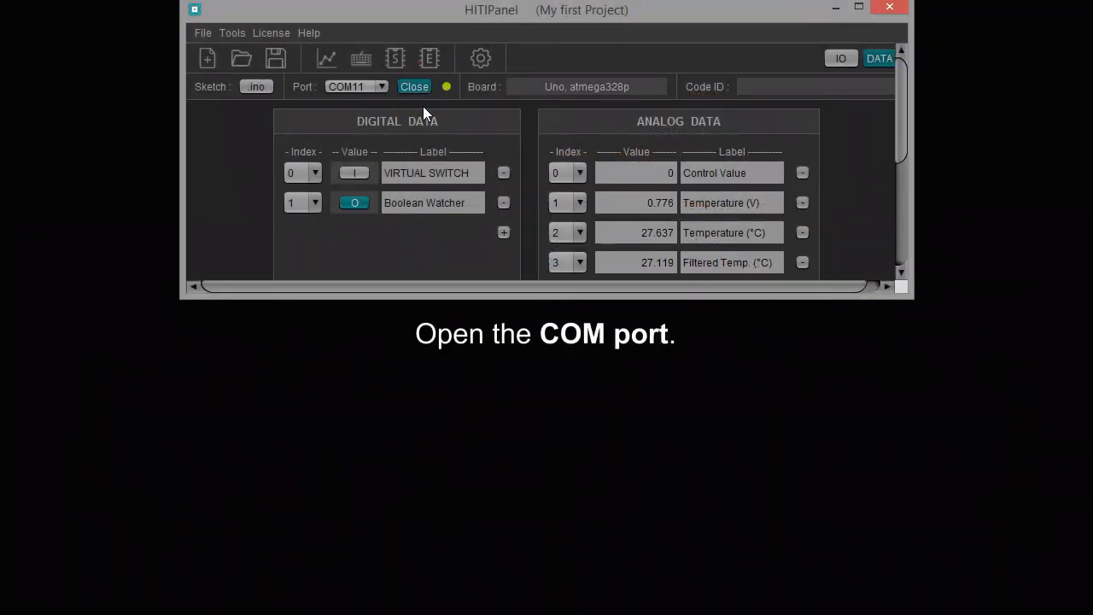
click(326, 57)
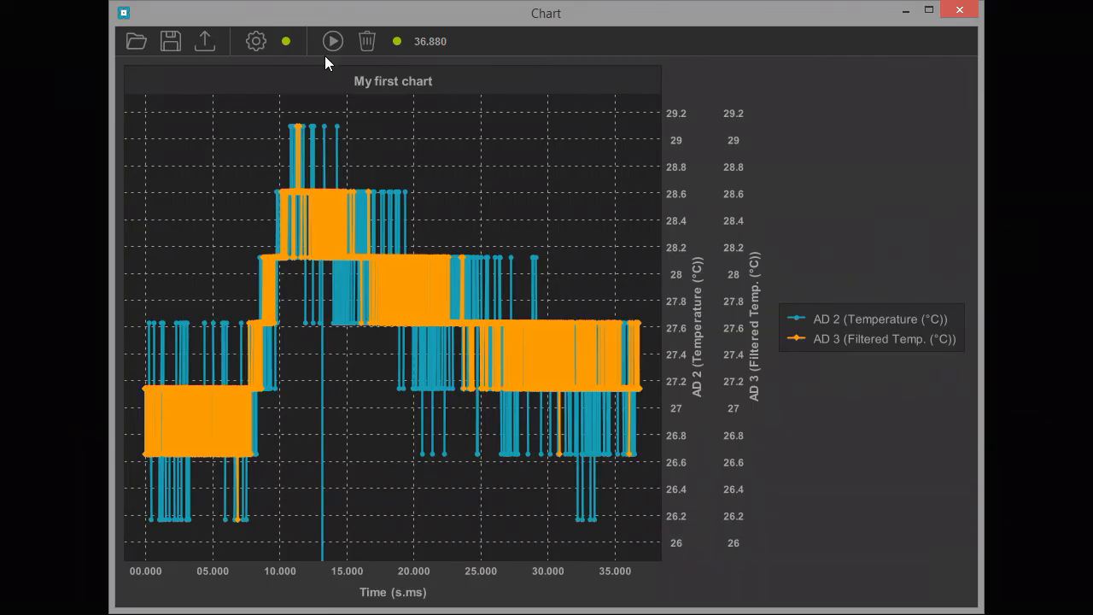
Step: Clear the acquired chart data, start a new acquisition and stop it after about 39 s
click(364, 49)
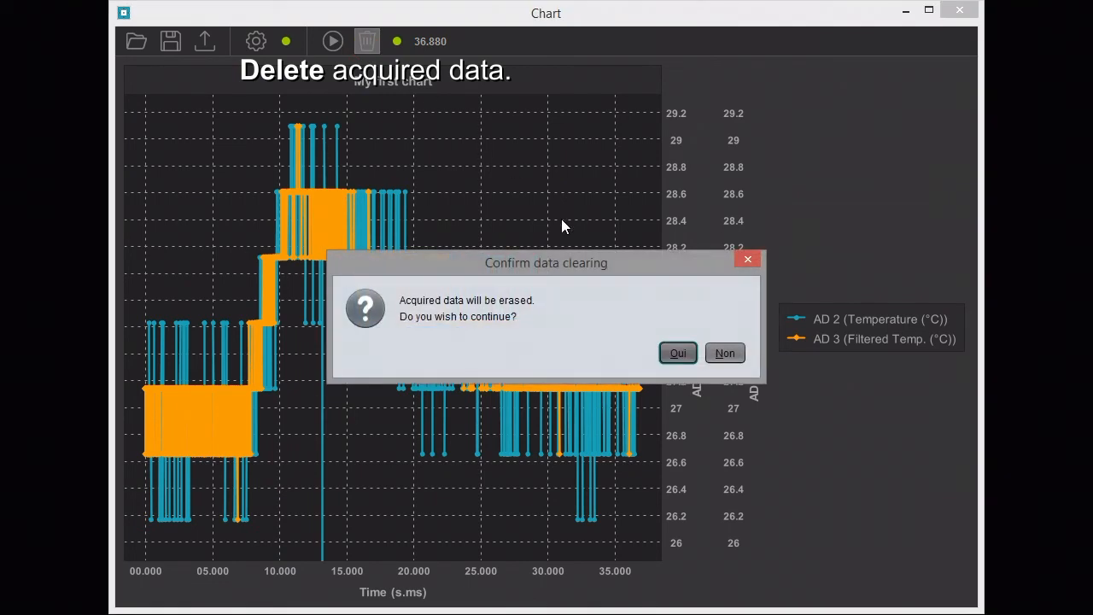
click(676, 353)
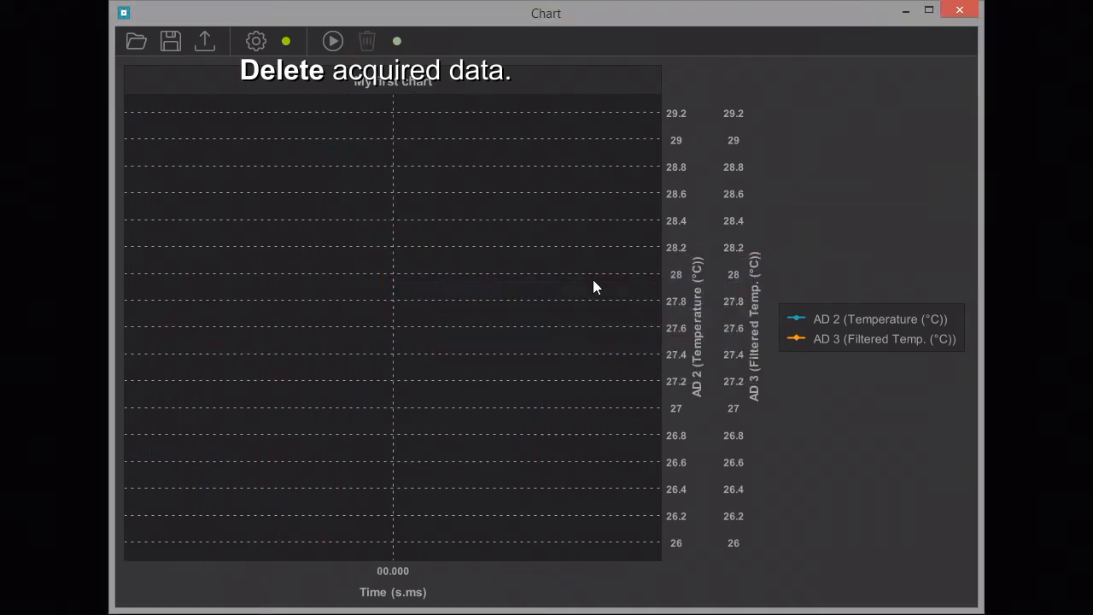
click(334, 42)
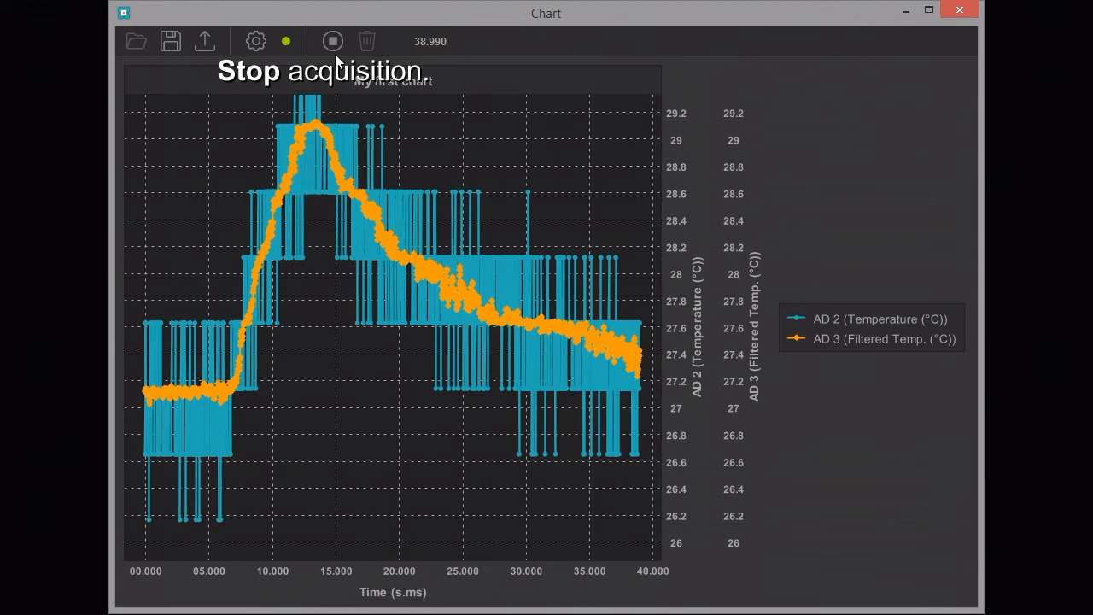
click(333, 43)
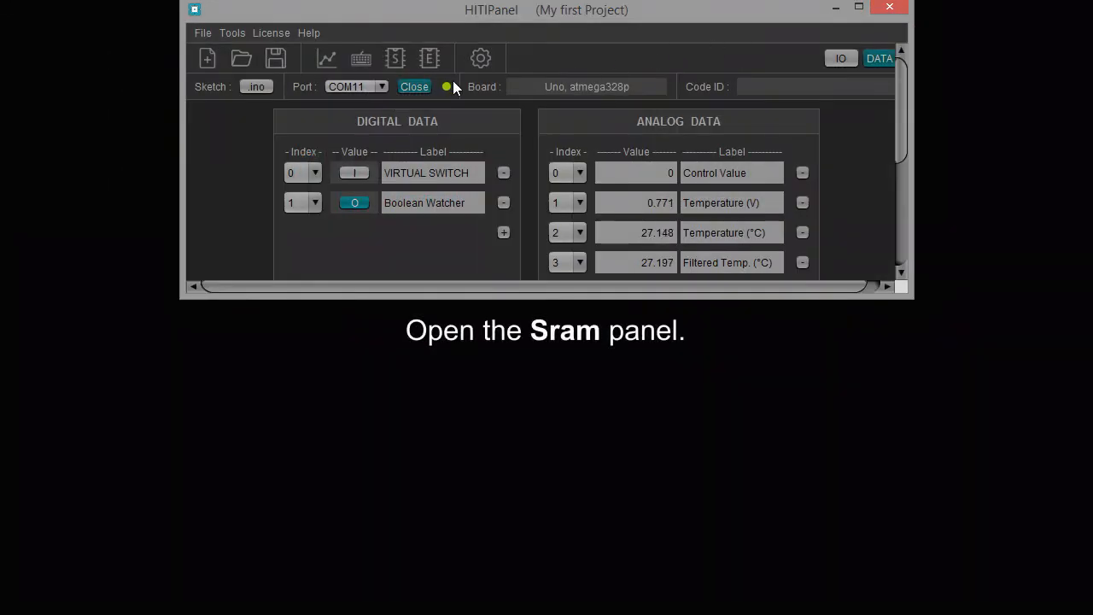
Step: Open the SRAM panel to view the board's memory sections
click(387, 61)
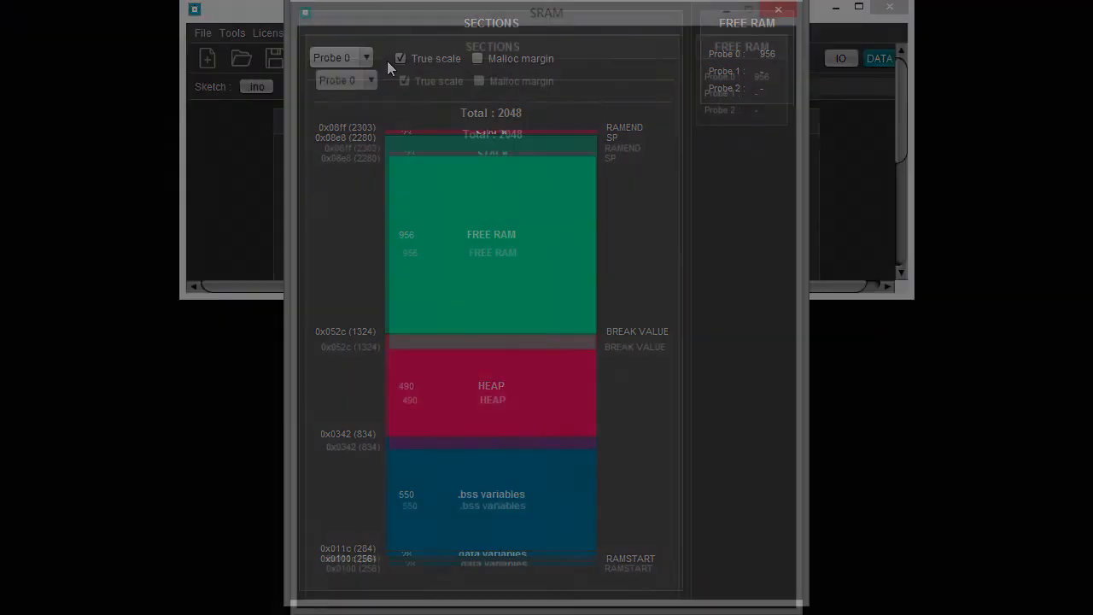